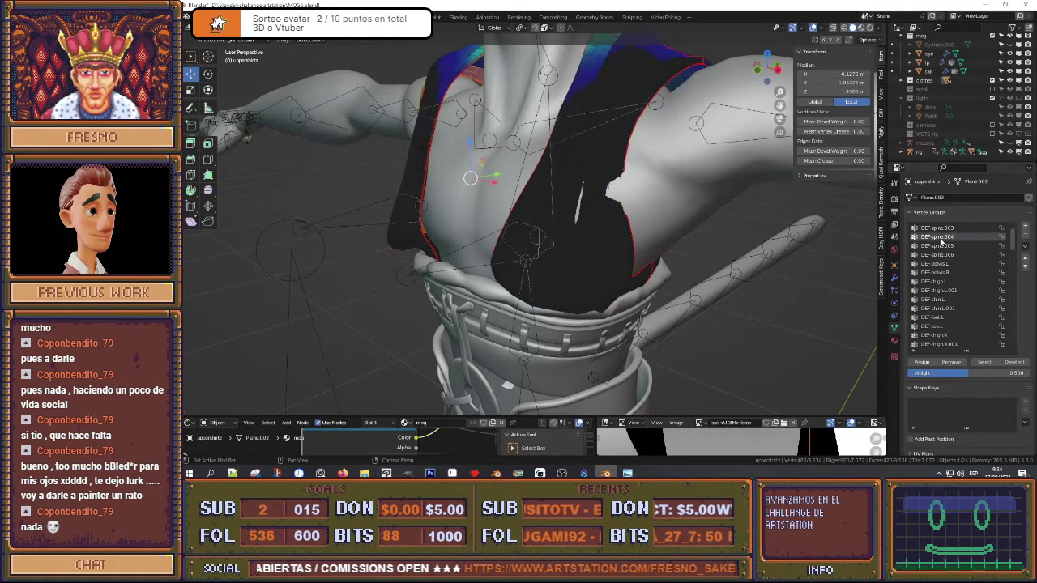
Step: Inspect the vest's weights for the DEF-spine.003, DEF-spine.002 and DEF-spine.001 vertex groups, including from the front
scroll(941, 248, "up", 1)
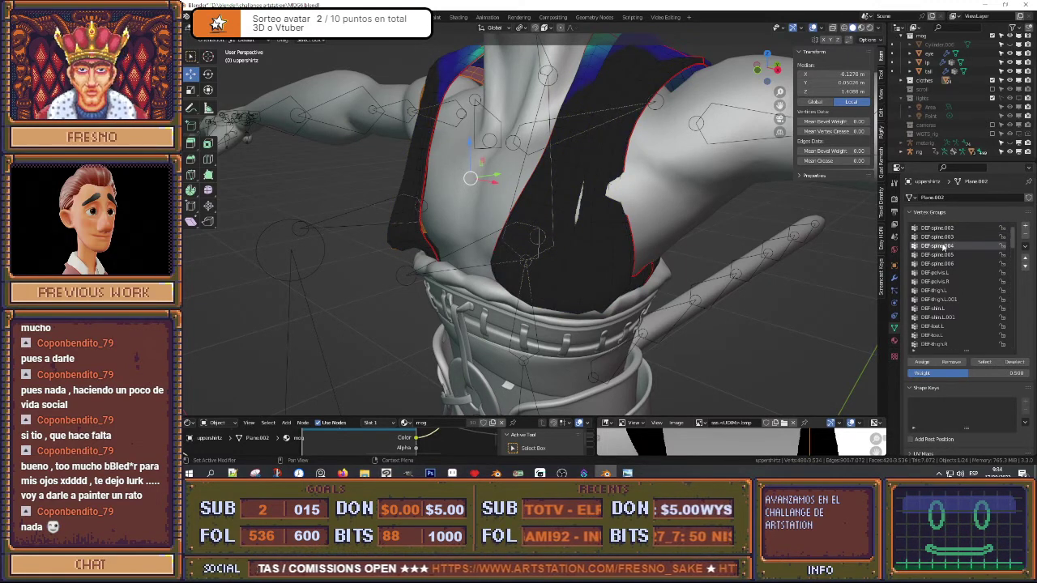
left_click(946, 240)
scroll(946, 239, "up", 1)
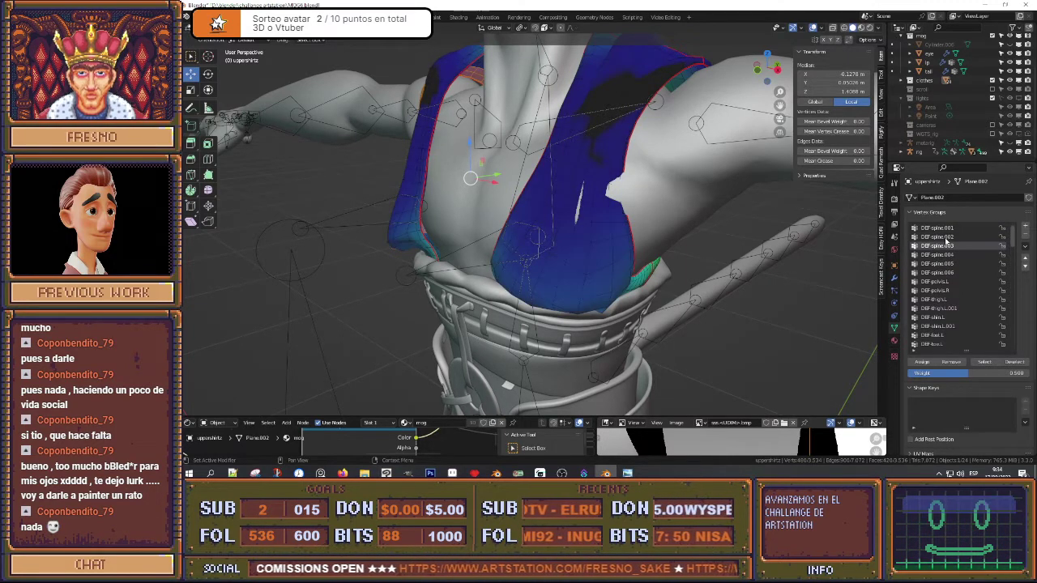
left_click(945, 237)
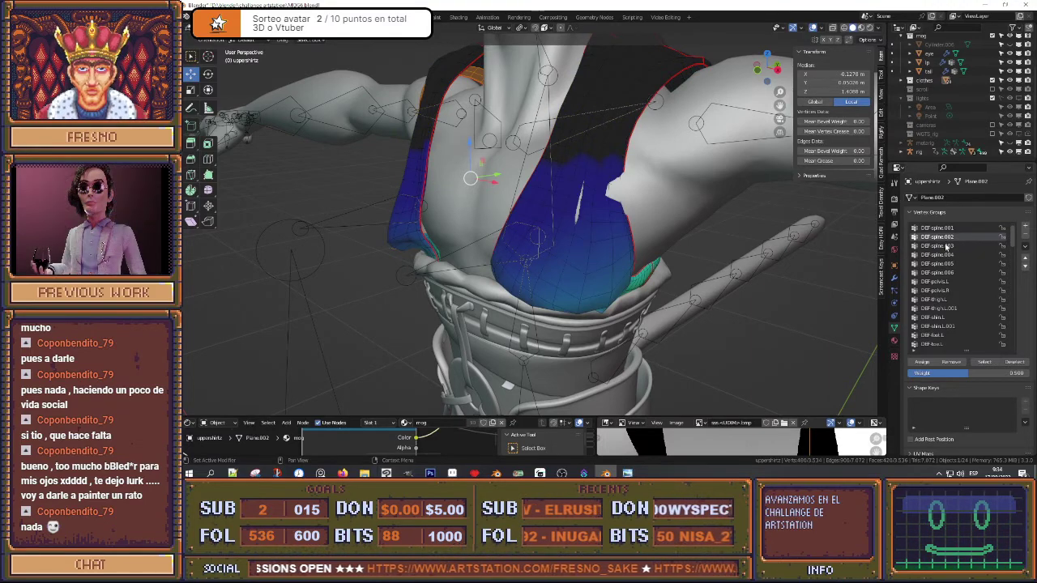
scroll(947, 246, "up", 1)
left_click(945, 238)
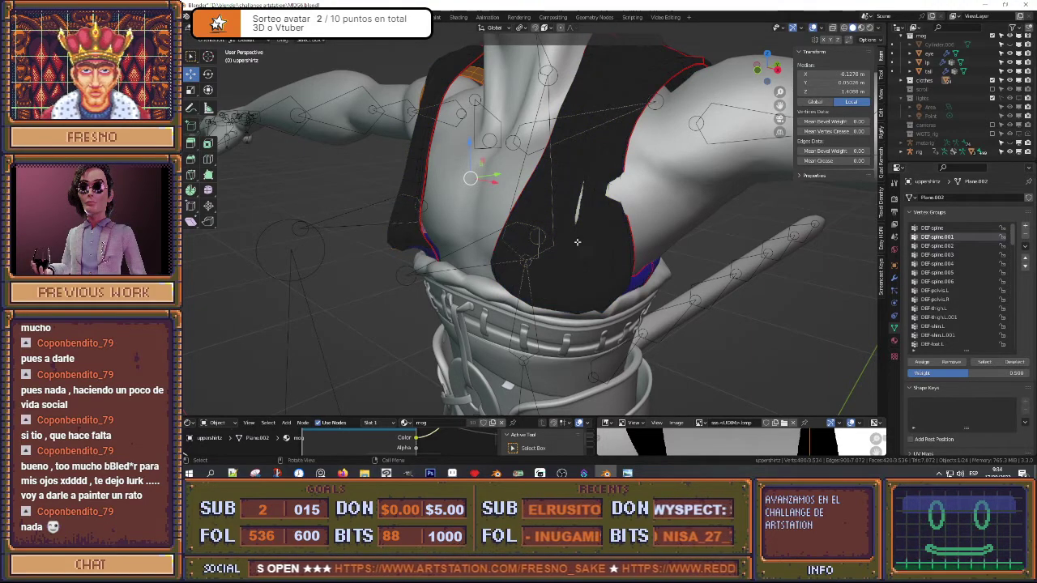
scroll(640, 203, "down", 3)
mouse_move(640, 203)
middle_mouse_down()
mouse_move(491, 198)
mouse_move(502, 206)
mouse_move(470, 207)
mouse_move(647, 211)
middle_mouse_up()
key("KP_1")
scroll(624, 198, "up", 2)
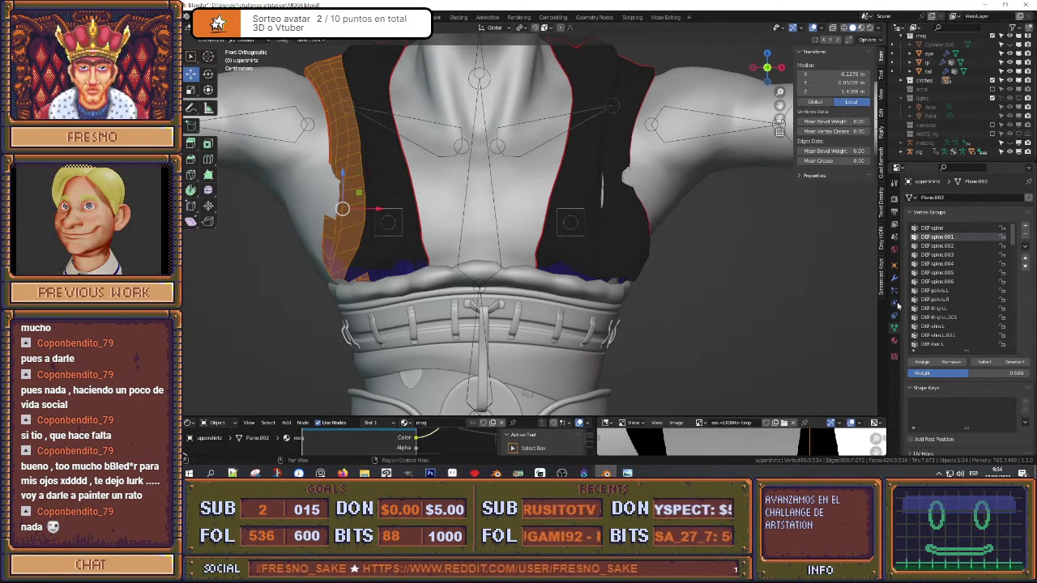
Step: Show the DEF-shoulder.L vertex group on the vest and examine its weights around the shoulder and armhole
scroll(968, 254, "down", 3)
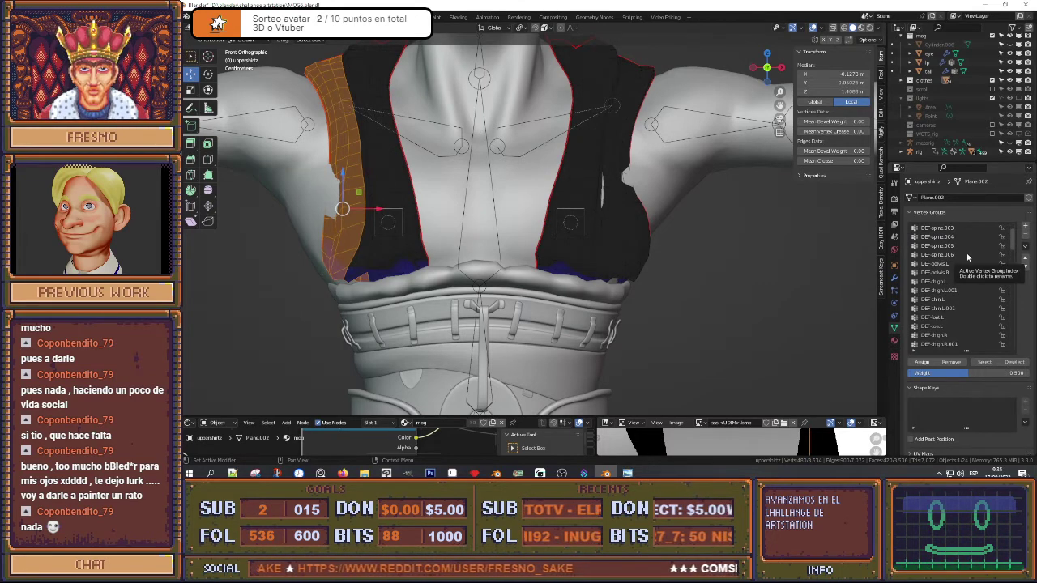
scroll(966, 253, "down", 8)
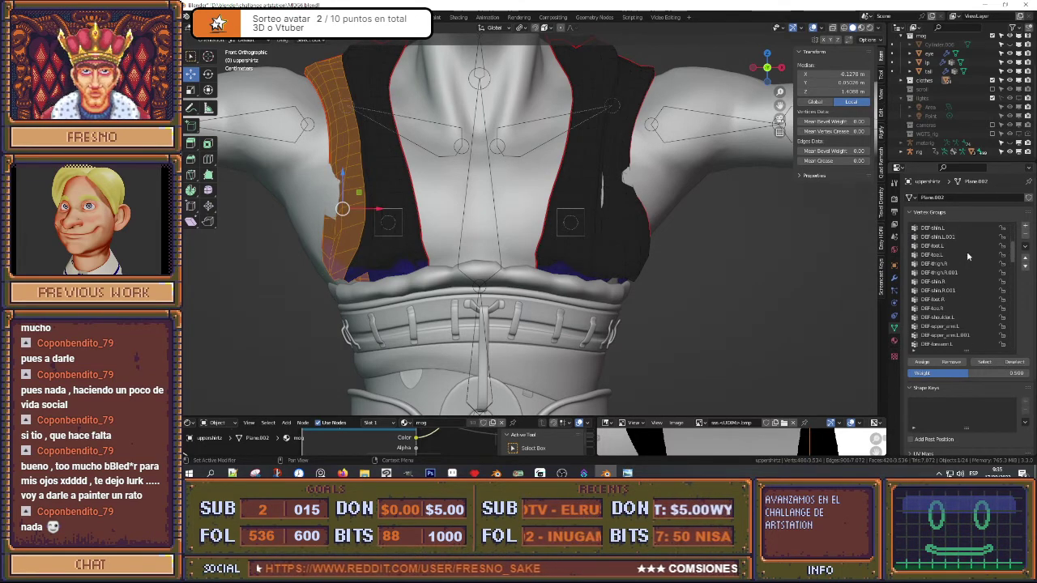
scroll(967, 251, "down", 1)
left_click(949, 308)
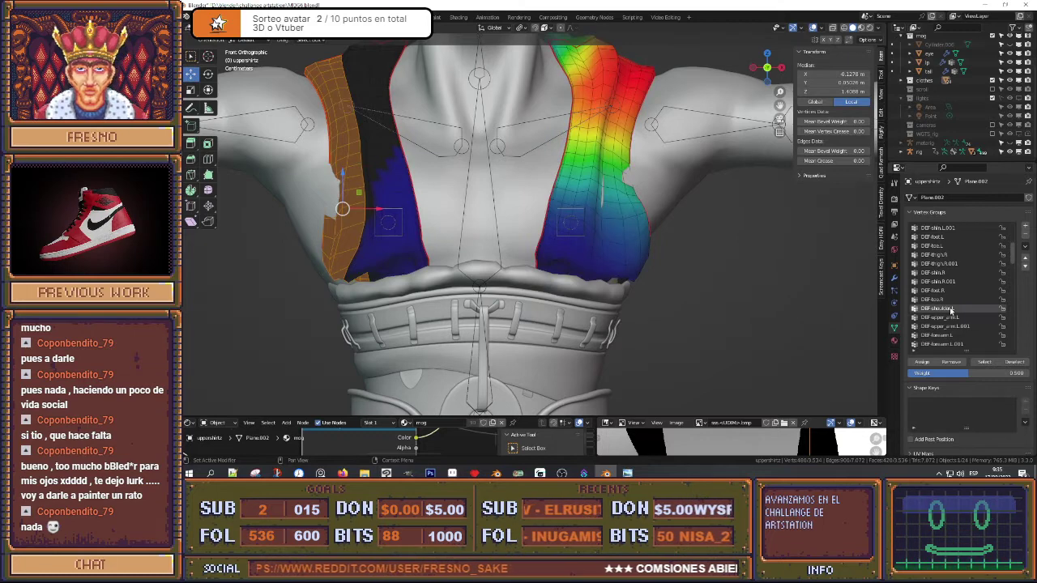
scroll(671, 145, "up", 2)
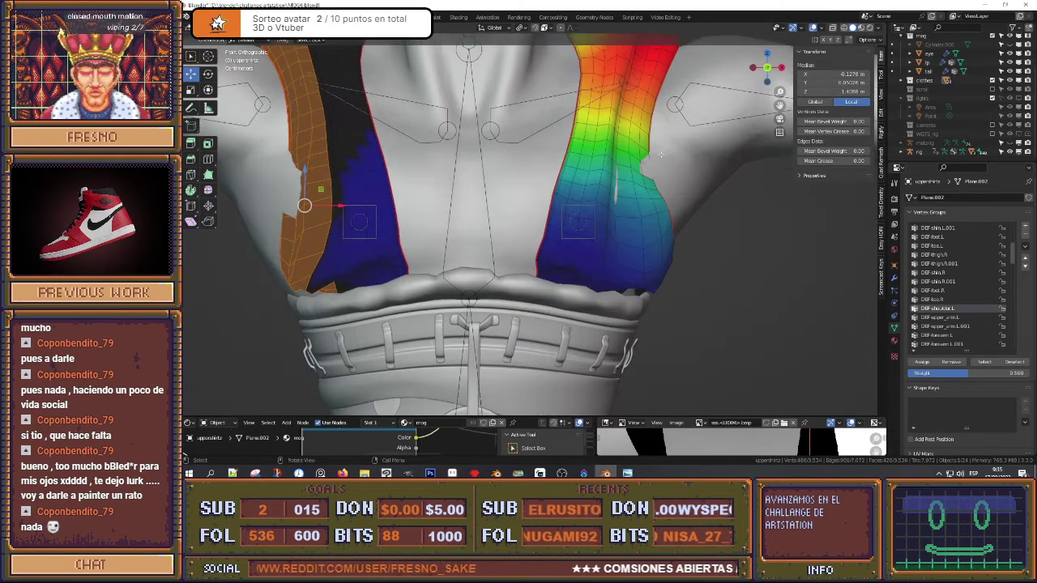
middle_click_drag(661, 154, 618, 218, "shift")
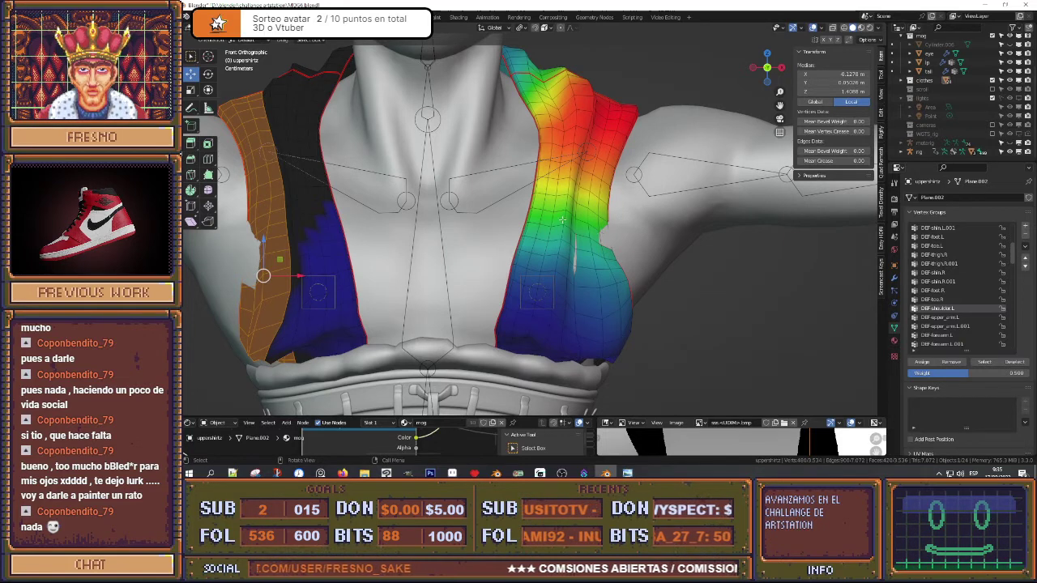
Step: Leave Edit Mode, select the rig together with the uppershirtz vest, and enter Weight Paint mode on the vest
key("ctrl+Tab")
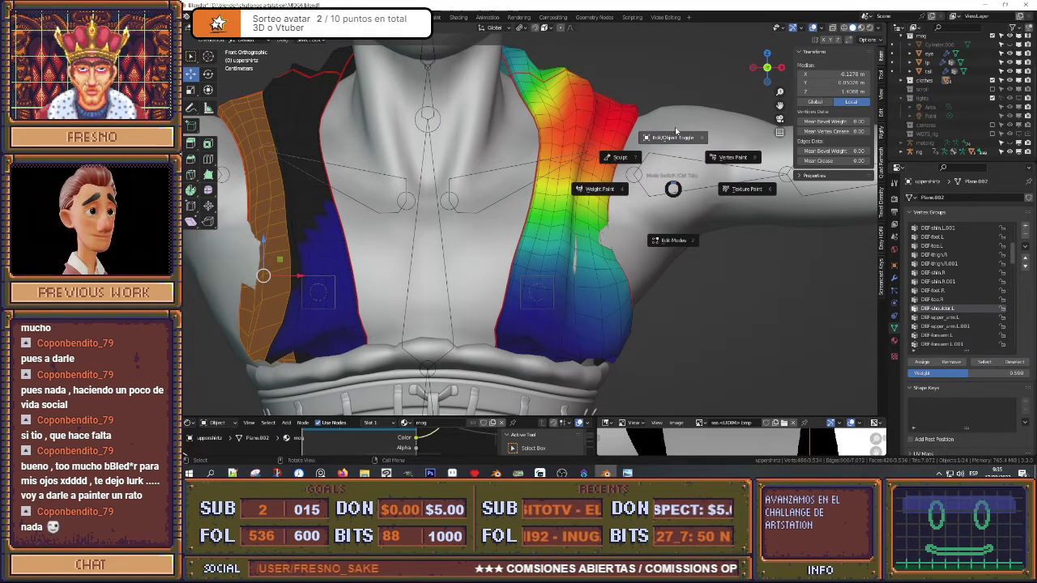
left_click(671, 167)
left_click(685, 164)
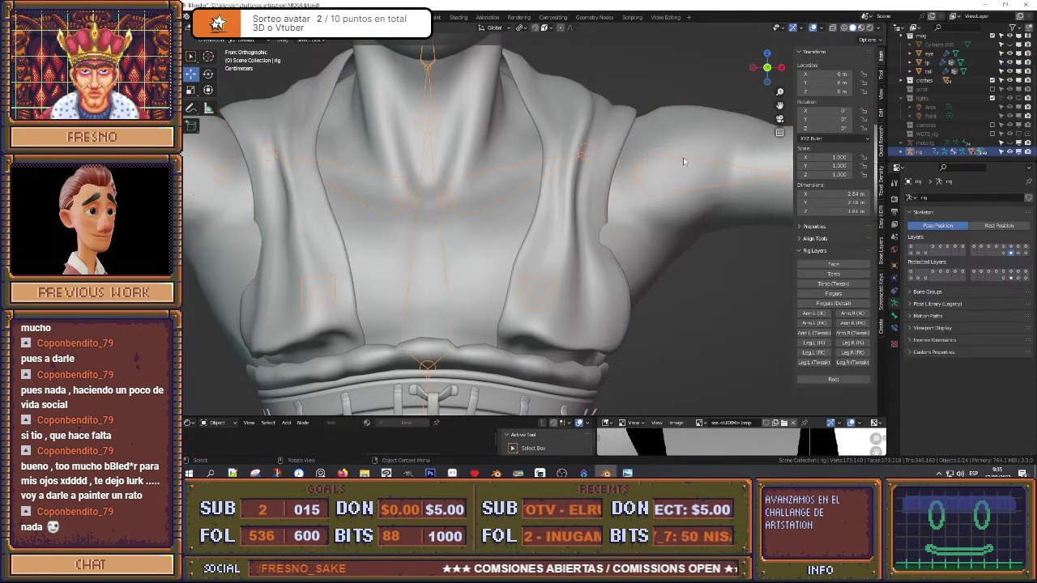
left_click(615, 138, "shift")
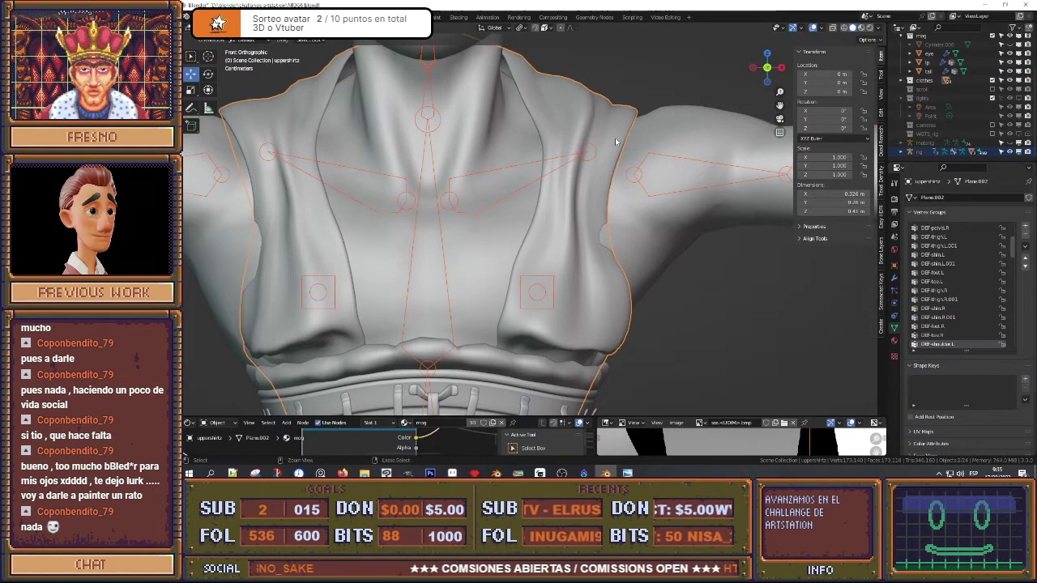
key("ctrl+Tab")
left_click(563, 145)
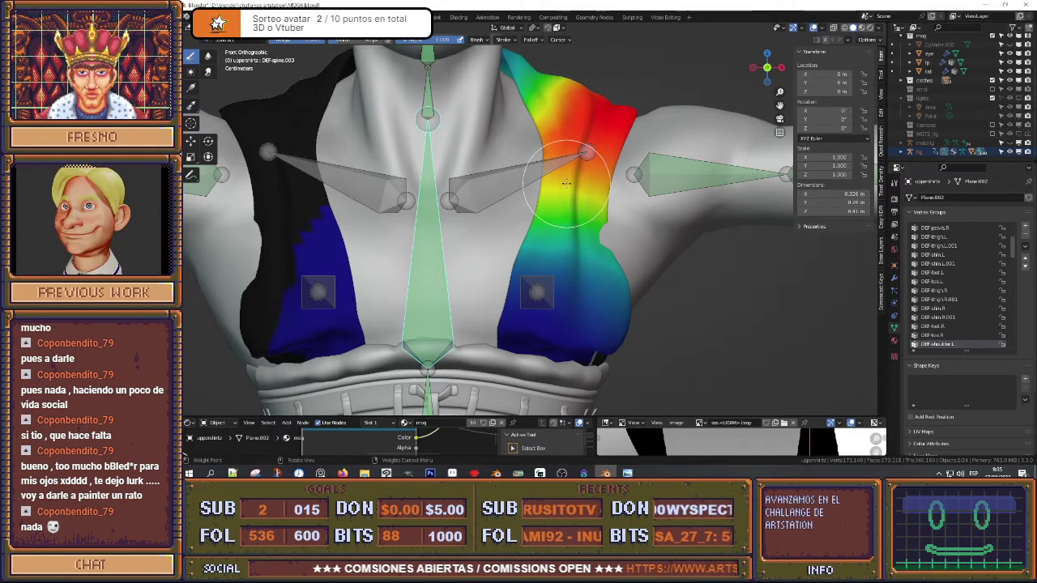
Step: Examine the vest's weights for the DEF-spine.004, DEF-upper_arm.L and DEF-breast.L bones in turn
left_click(427, 92, "ctrl")
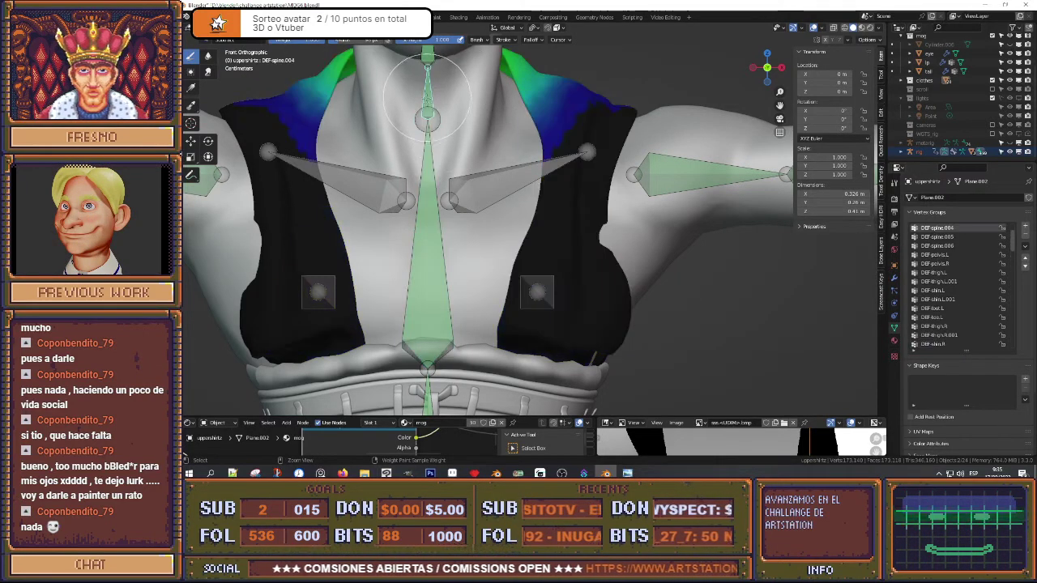
left_click(678, 175, "ctrl")
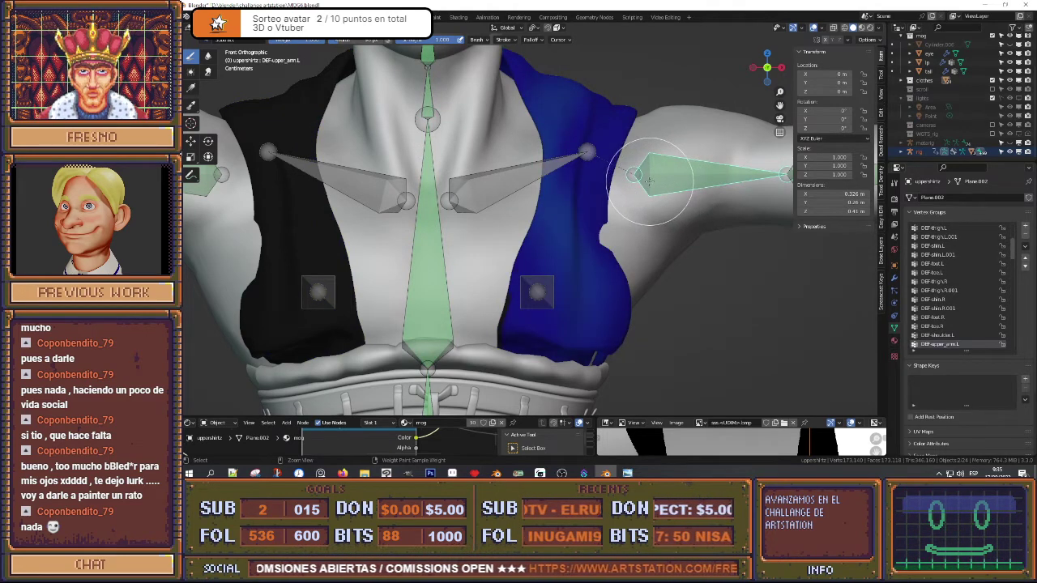
left_click(553, 282, "ctrl")
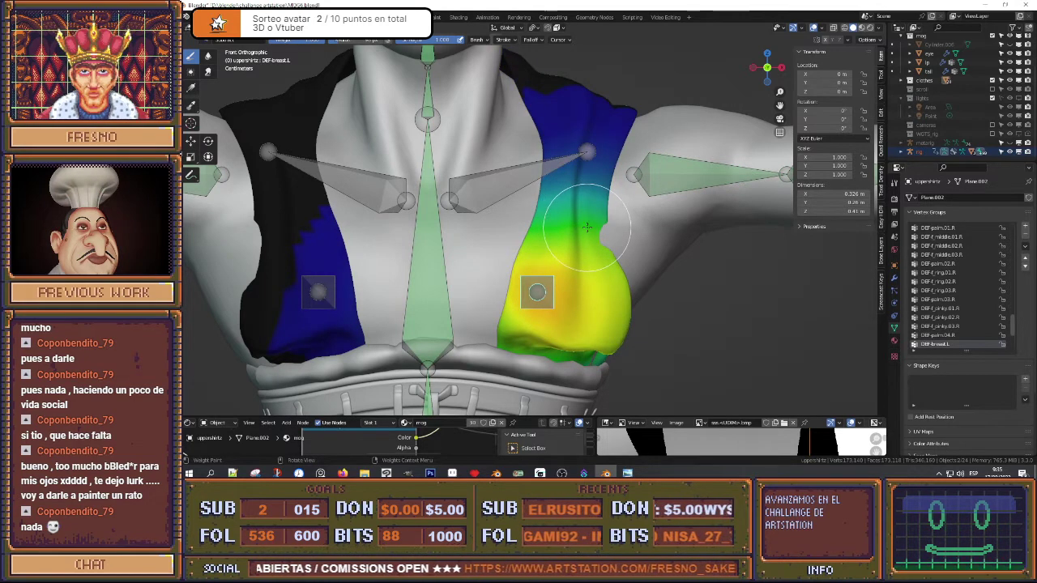
Step: Try to subtract DEF-breast.L weight around the vest's left armhole, and undo it
key("s")
right_click(613, 213)
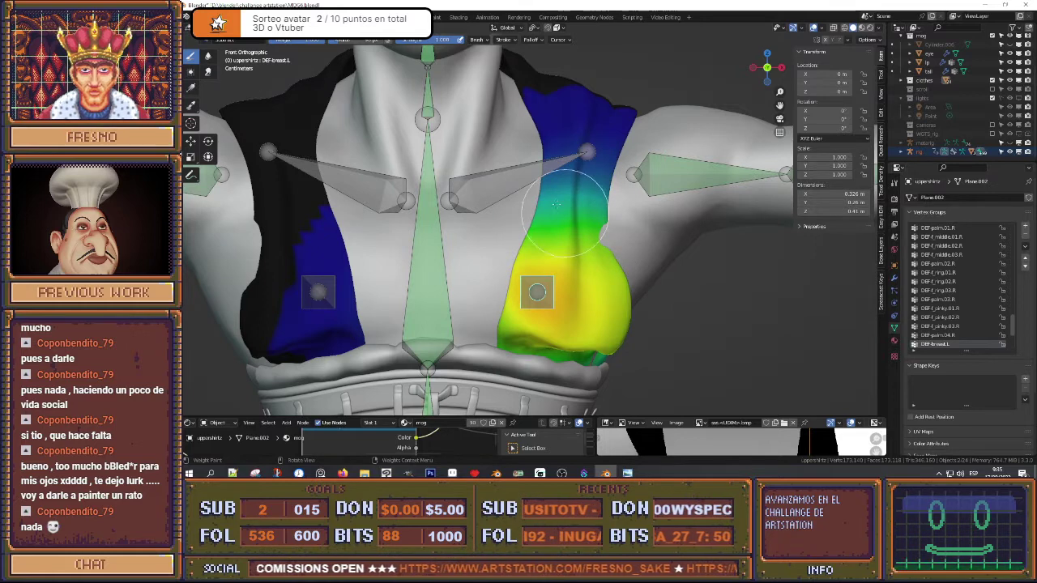
middle_click_drag(527, 172, 613, 197)
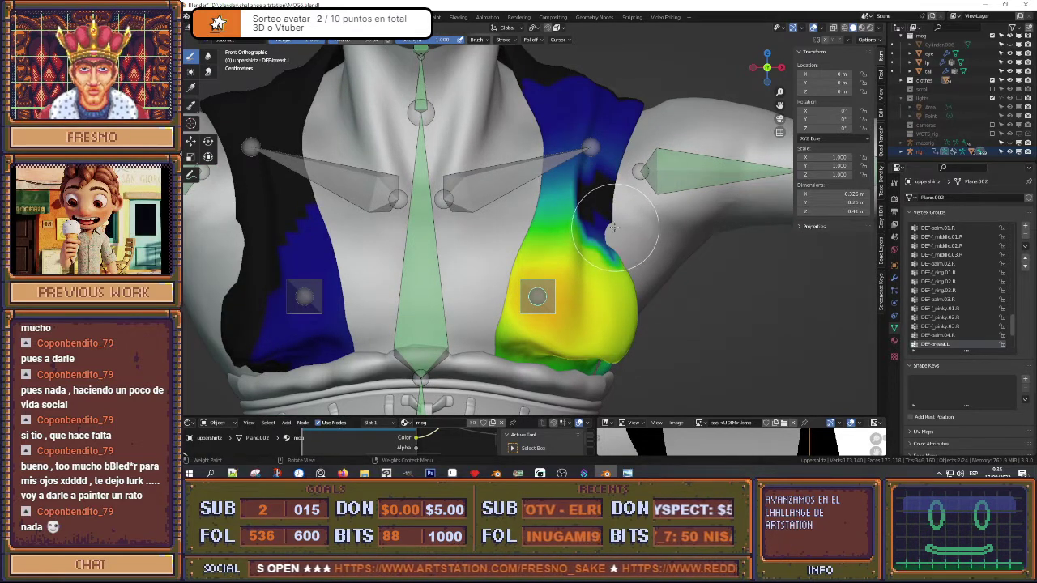
middle_click_drag(616, 217, 547, 174)
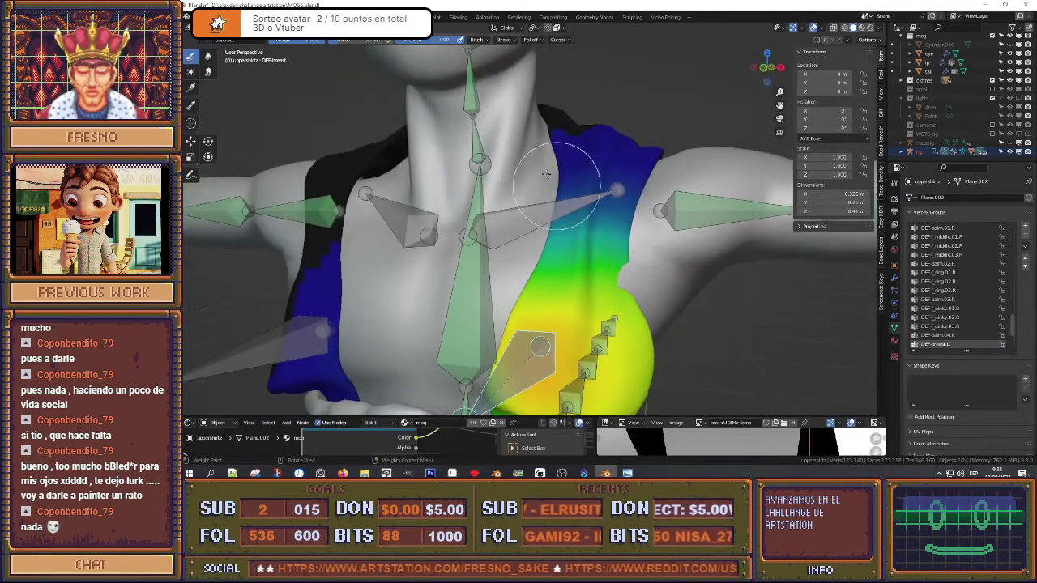
Step: Compare the vest's weights for the DEF-spine.004 and DEF-spine.003 bones
left_click(472, 81, "ctrl")
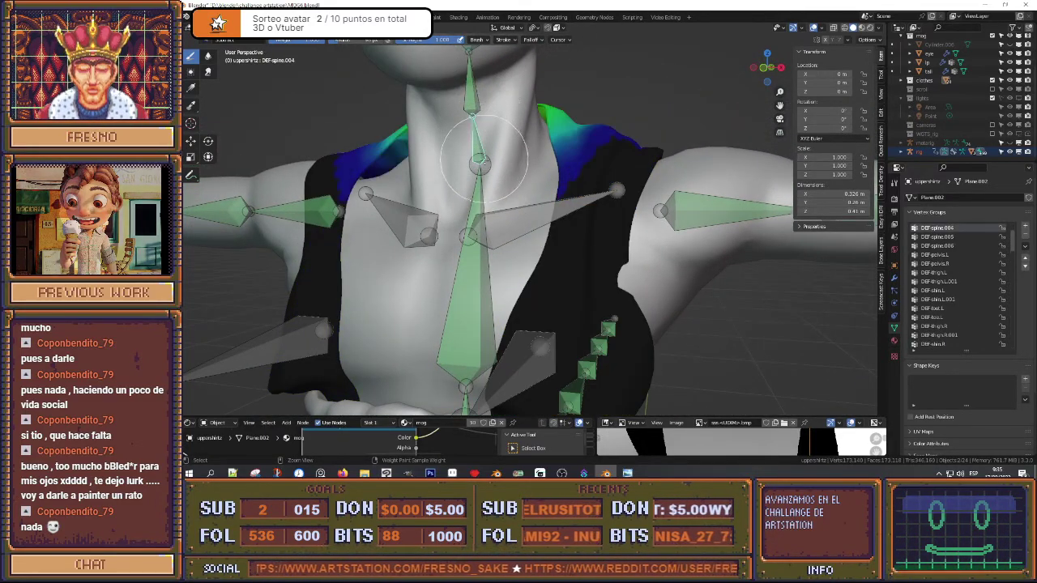
left_click(477, 191, "ctrl")
middle_click_drag(526, 198, 624, 235)
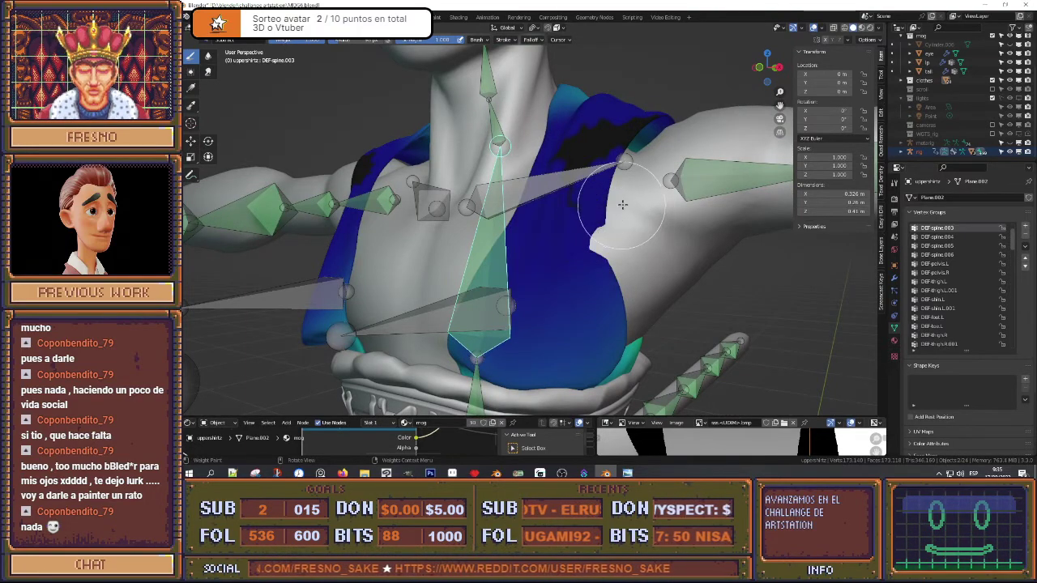
Step: Reselect the DEF-breast.L bone and try removing its weight at the left armhole notch again, undoing the stroke
middle_click_drag(623, 205, 600, 244)
left_click(462, 308, "ctrl")
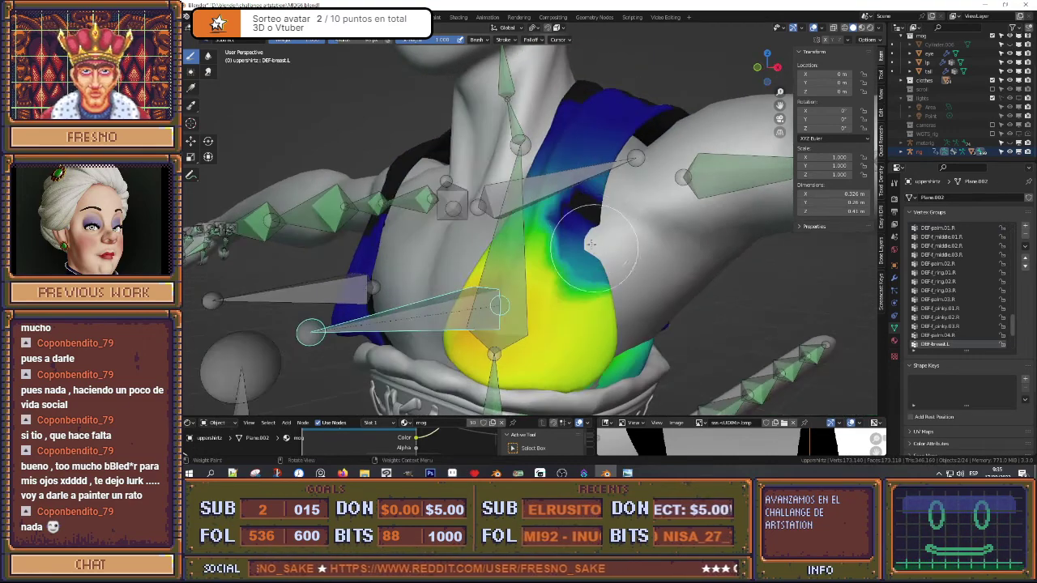
middle_click_drag(573, 162, 577, 200)
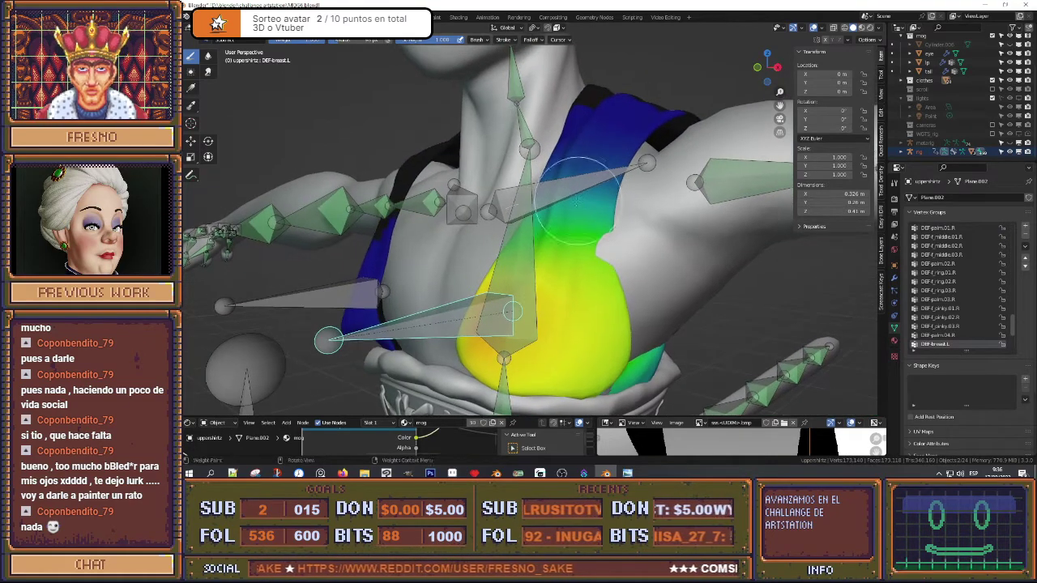
Step: Paint DEF-spine.003 weight along the vest's left armhole edge using the Mix brush
left_click(522, 247, "ctrl")
middle_click_drag(579, 255, 579, 205)
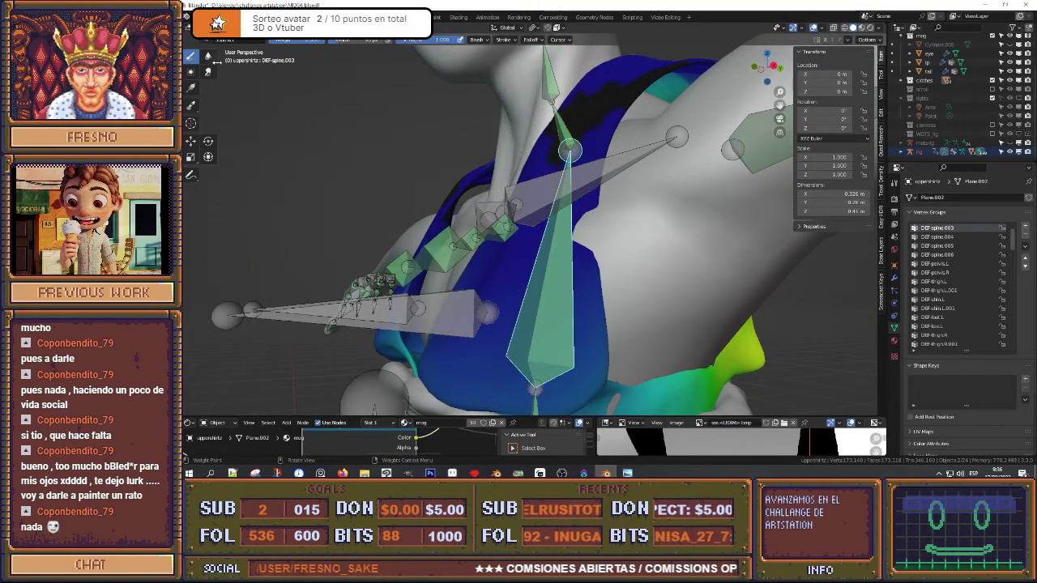
left_click(219, 40)
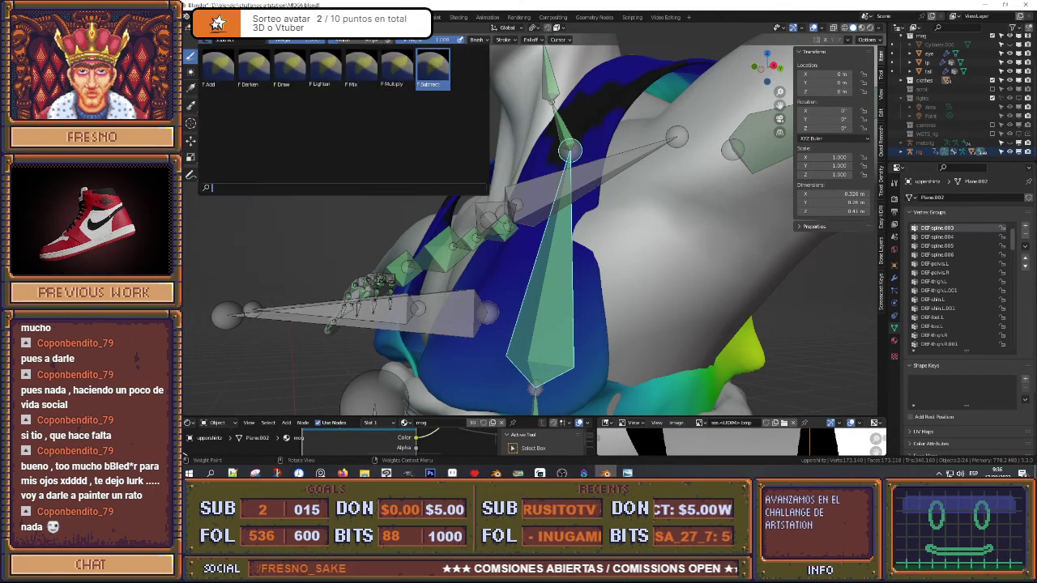
left_click(358, 72)
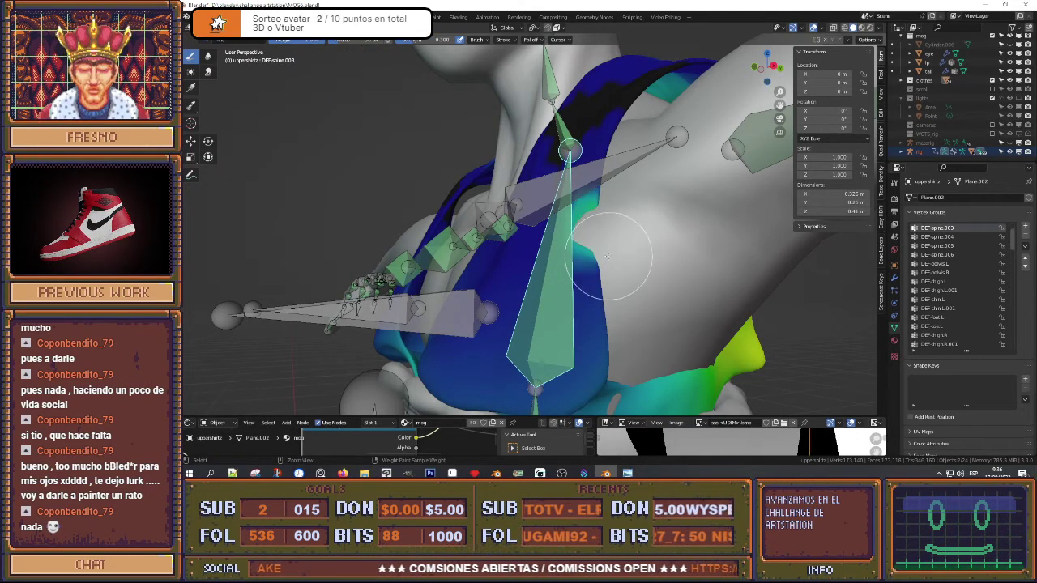
Step: Check the DEF-shoulder.L weights and paint DEF-upper_arm.L weight onto the front edge of the vest's left armhole
left_click(572, 217, "ctrl")
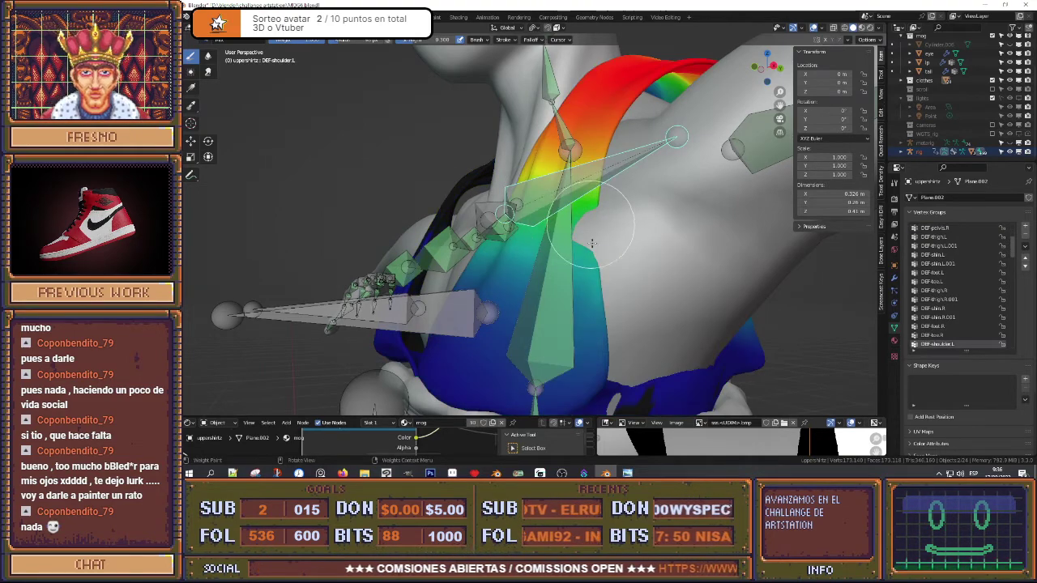
mouse_move(587, 236)
middle_mouse_down()
mouse_move(614, 223)
mouse_move(603, 209)
mouse_move(622, 207)
mouse_move(561, 252)
mouse_move(588, 218)
mouse_move(579, 203)
mouse_move(565, 208)
mouse_move(570, 234)
middle_mouse_up()
left_click(648, 179, "ctrl")
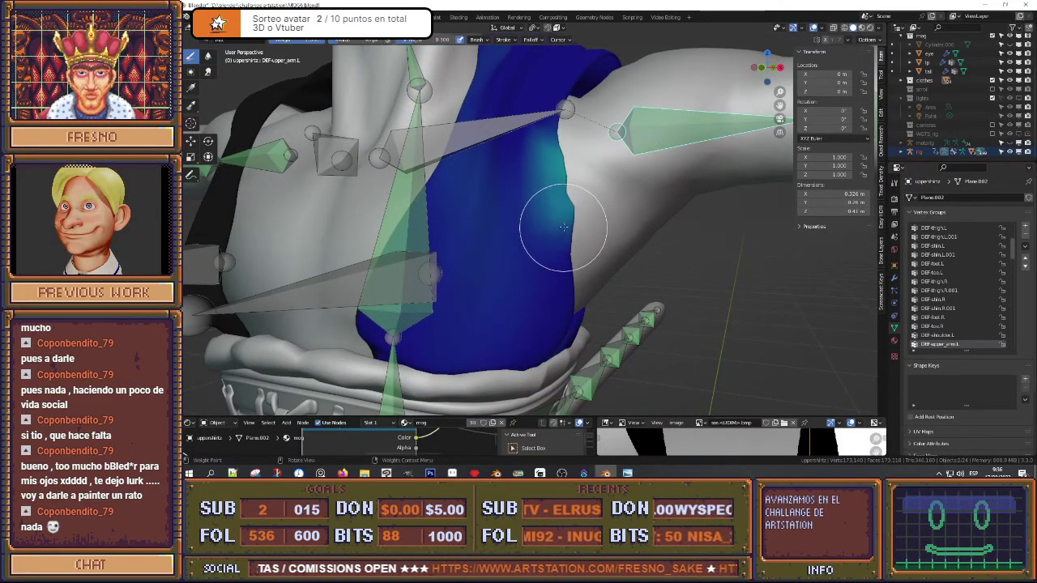
middle_click_drag(558, 207, 553, 166, "ctrl")
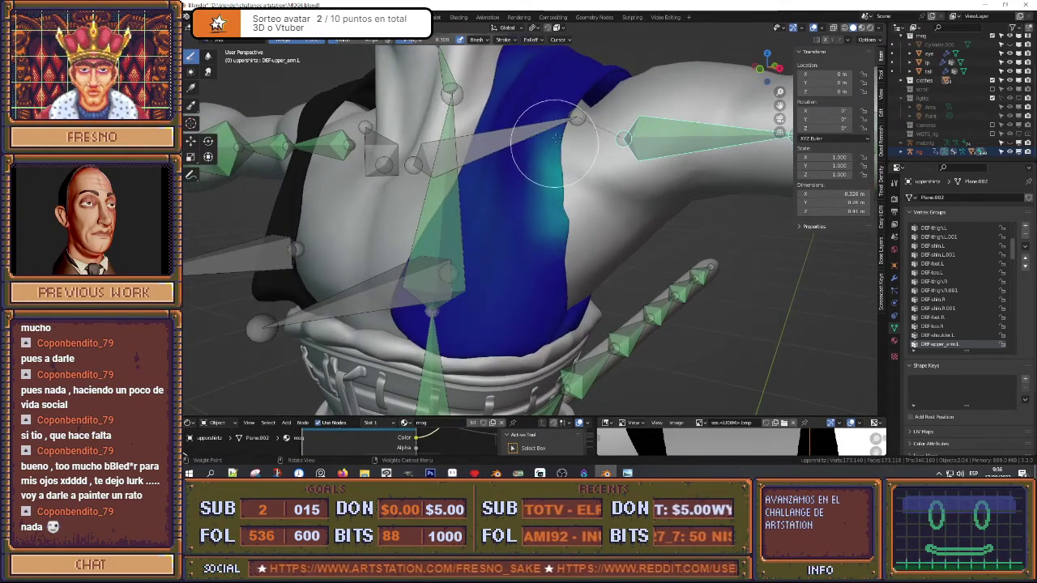
Step: Set the brush strength to 0.200 and paint DEF-upper_arm.L weight onto the vest beneath the left arm
mouse_move(555, 140)
middle_mouse_down()
mouse_move(549, 232)
mouse_move(640, 217)
middle_mouse_up()
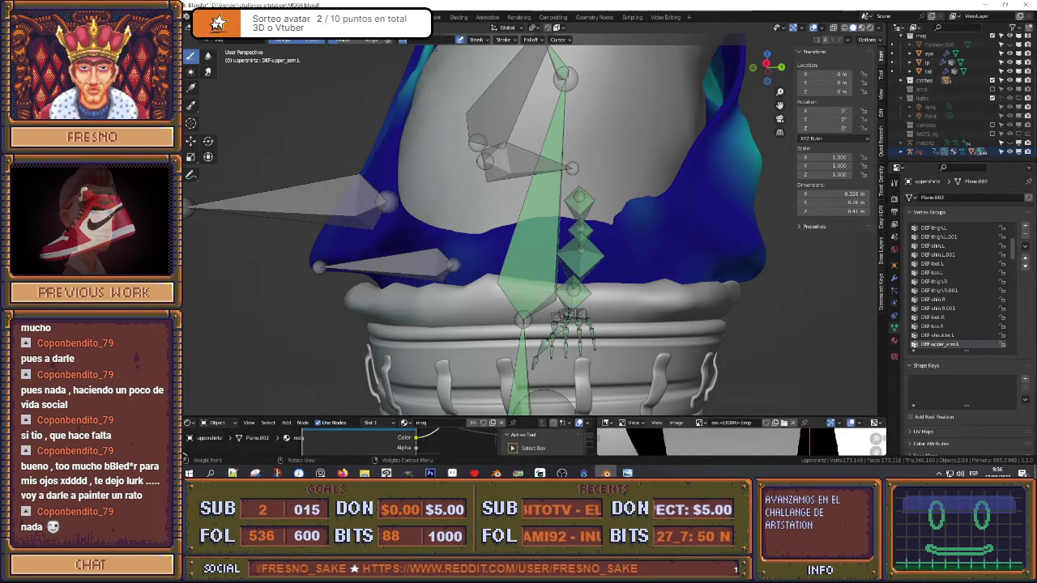
key("Return")
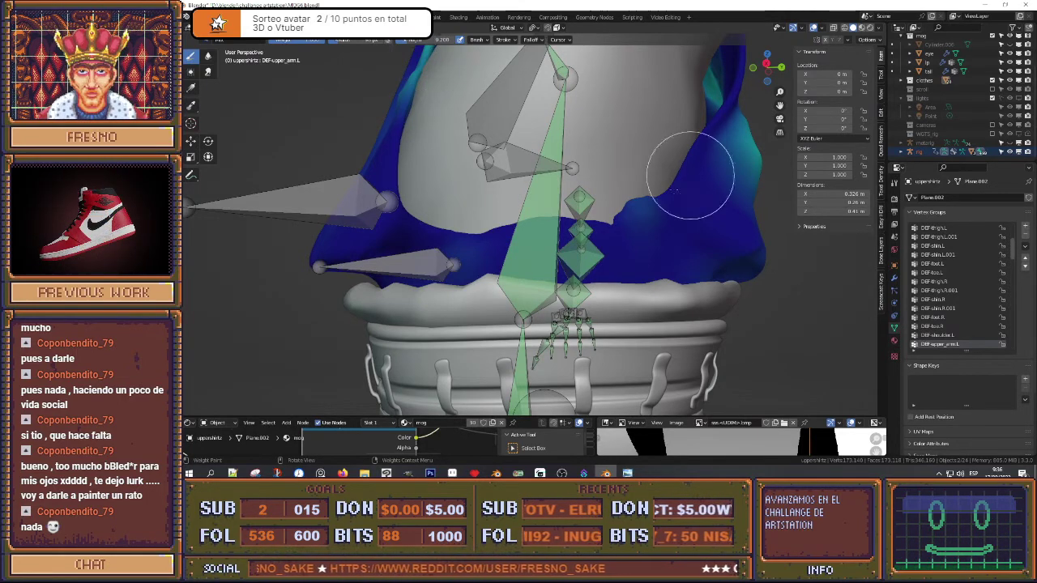
middle_click_drag(626, 205, 628, 201)
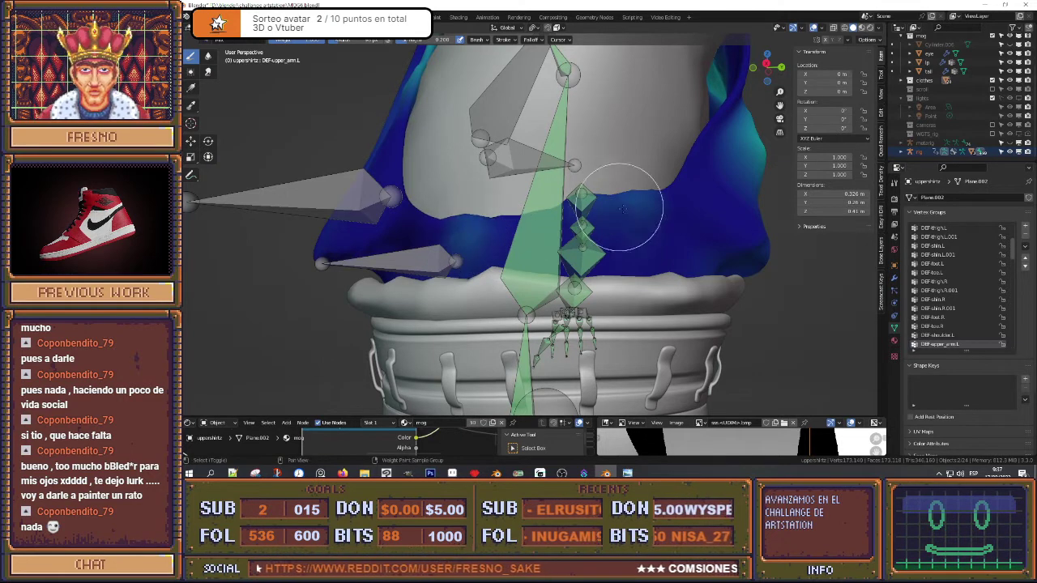
mouse_move(636, 203)
middle_mouse_down()
mouse_move(656, 194)
mouse_move(584, 215)
middle_mouse_up()
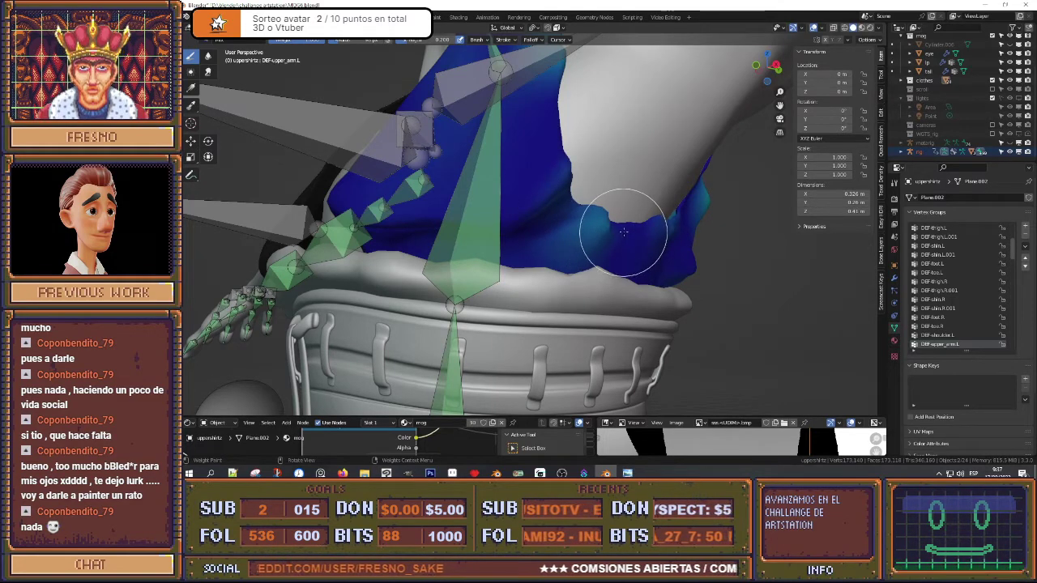
Step: Blur the DEF-upper_arm.L weights along the front edge and beneath the vest's left armhole
mouse_move(613, 209)
middle_mouse_down()
mouse_move(452, 138)
mouse_move(545, 175)
middle_mouse_up()
left_click(208, 55)
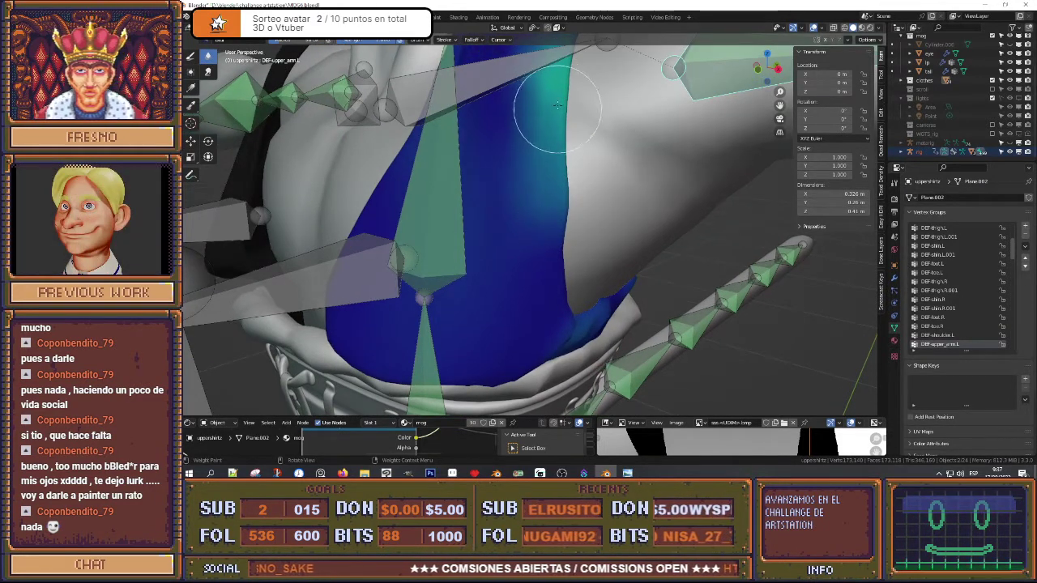
mouse_move(559, 152)
middle_mouse_down()
mouse_move(518, 212)
mouse_move(565, 226)
mouse_move(621, 181)
mouse_move(600, 194)
mouse_move(655, 200)
mouse_move(603, 195)
mouse_move(597, 178)
mouse_move(473, 138)
middle_mouse_up()
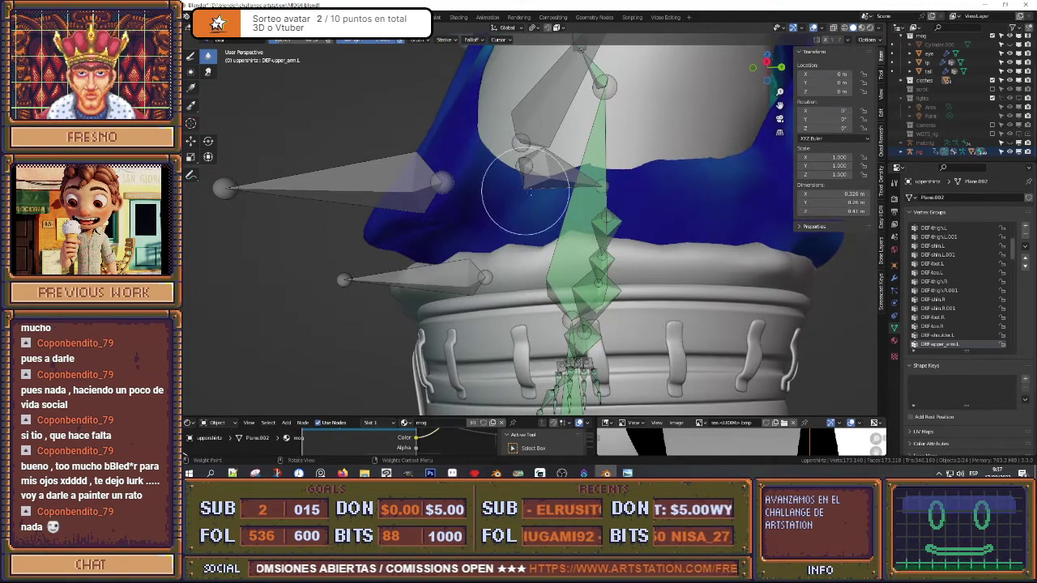
mouse_move(525, 194)
middle_mouse_down()
mouse_move(573, 211)
mouse_move(510, 147)
middle_mouse_up()
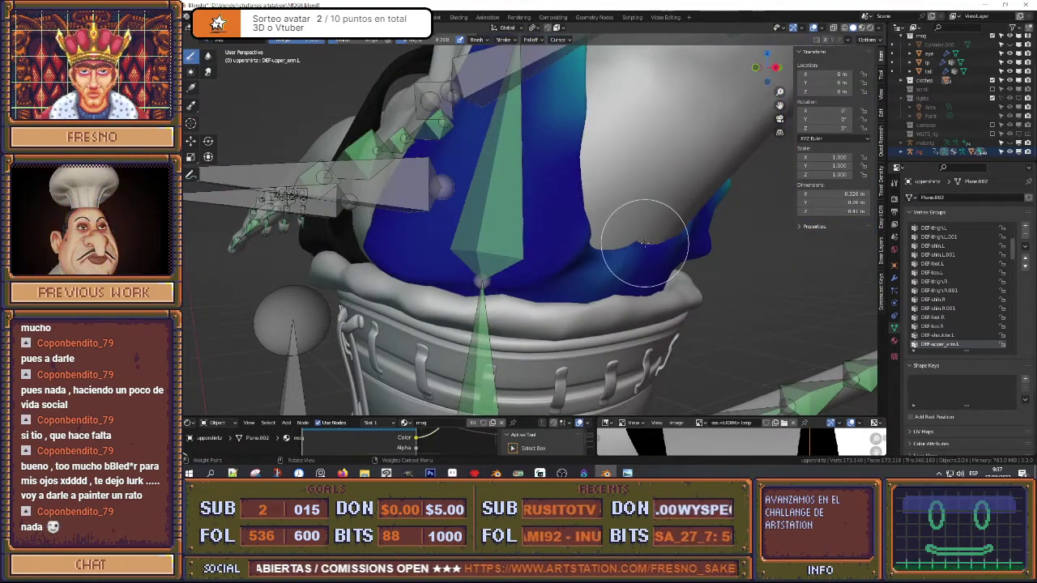
Step: Paint more DEF-upper_arm.L weight along the bottom of the left armhole toward the back of the vest
left_click_drag(645, 243, 641, 247)
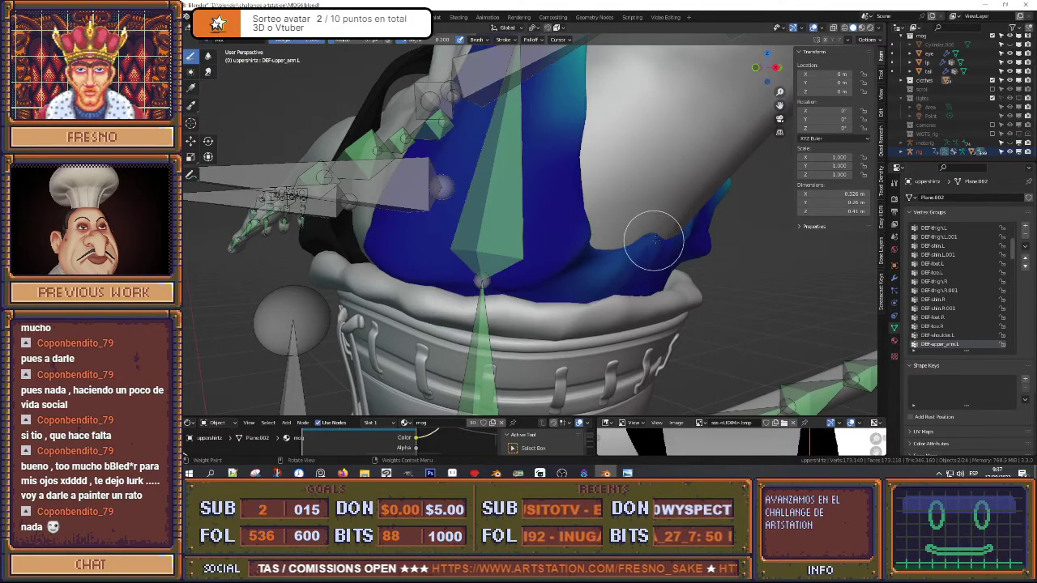
middle_click_drag(683, 224, 647, 230)
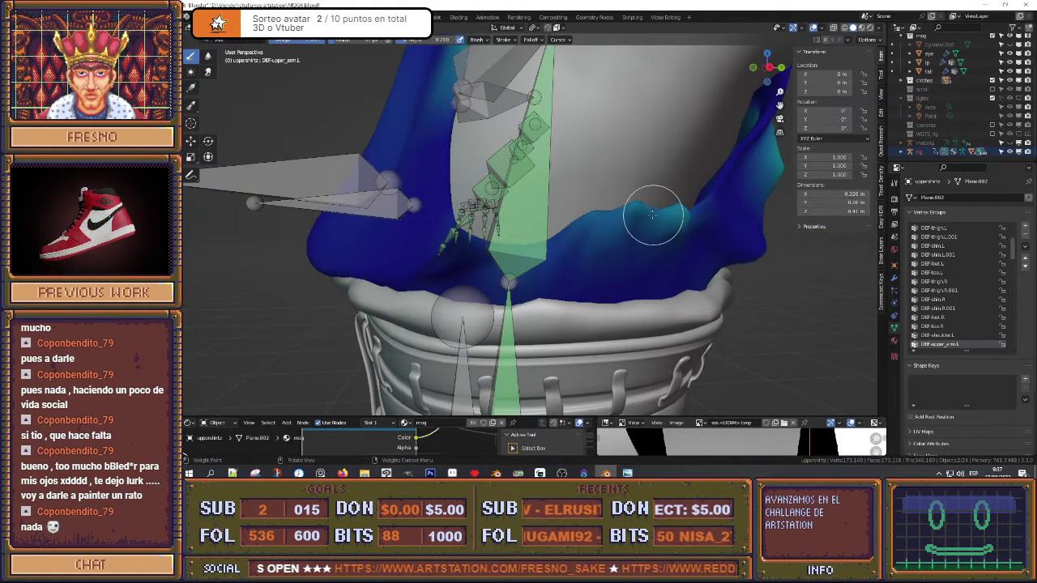
middle_click_drag(683, 213, 667, 213)
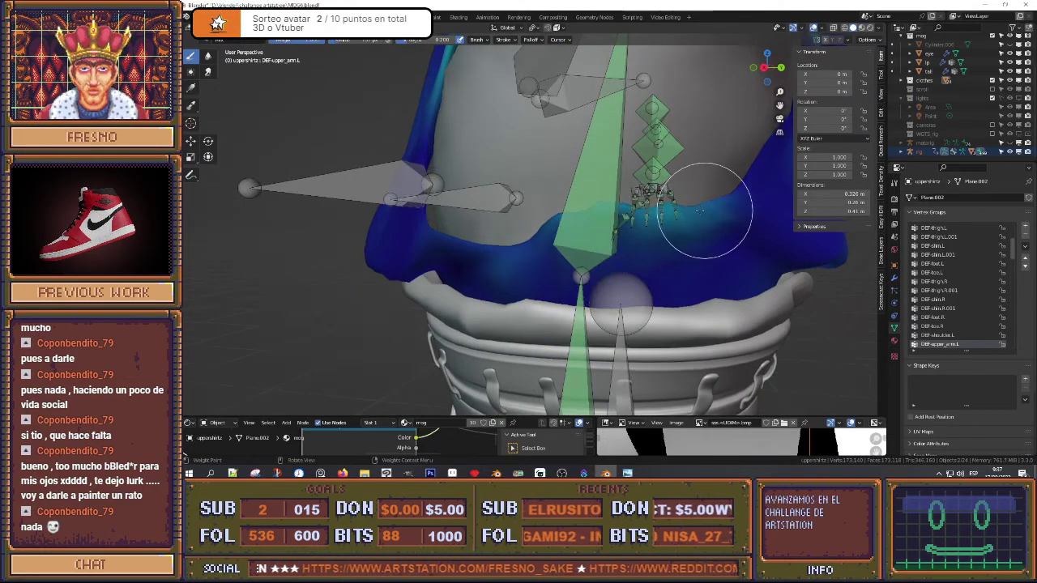
middle_click_drag(694, 197, 630, 212)
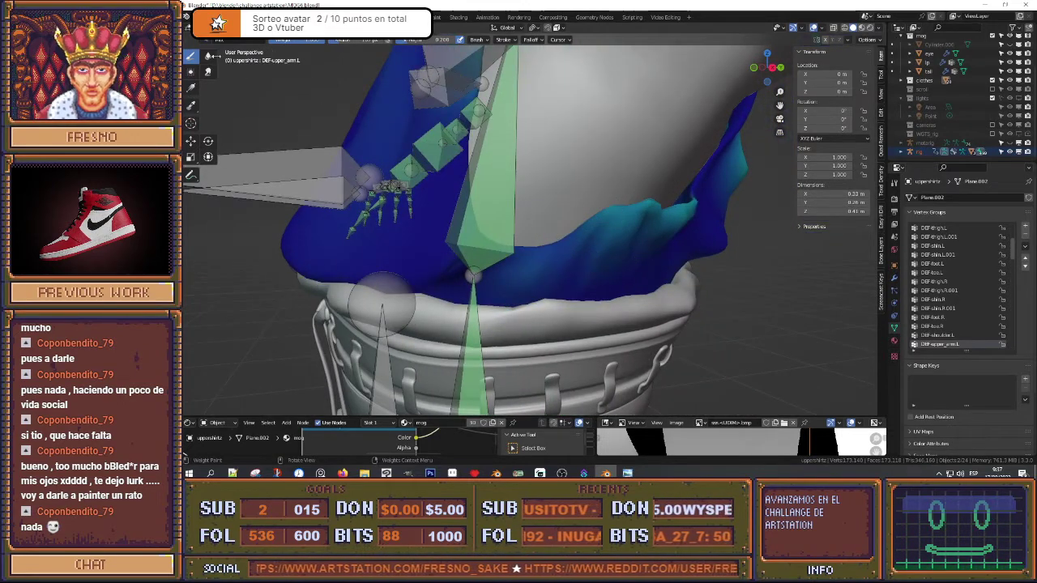
Step: Blur the DEF-upper_arm.L weights at the bottom of the left armhole and check the isolated vest's inner edge
left_click(207, 55)
left_click_drag(634, 208, 616, 213)
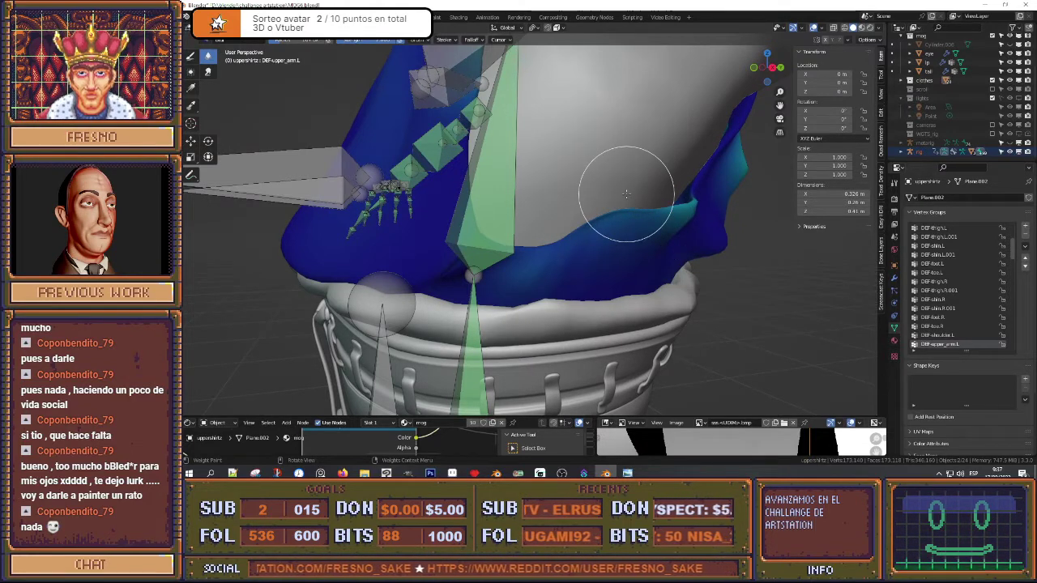
key("KP_Divide")
middle_click_drag(521, 144, 566, 171)
scroll(565, 172, "up", 4)
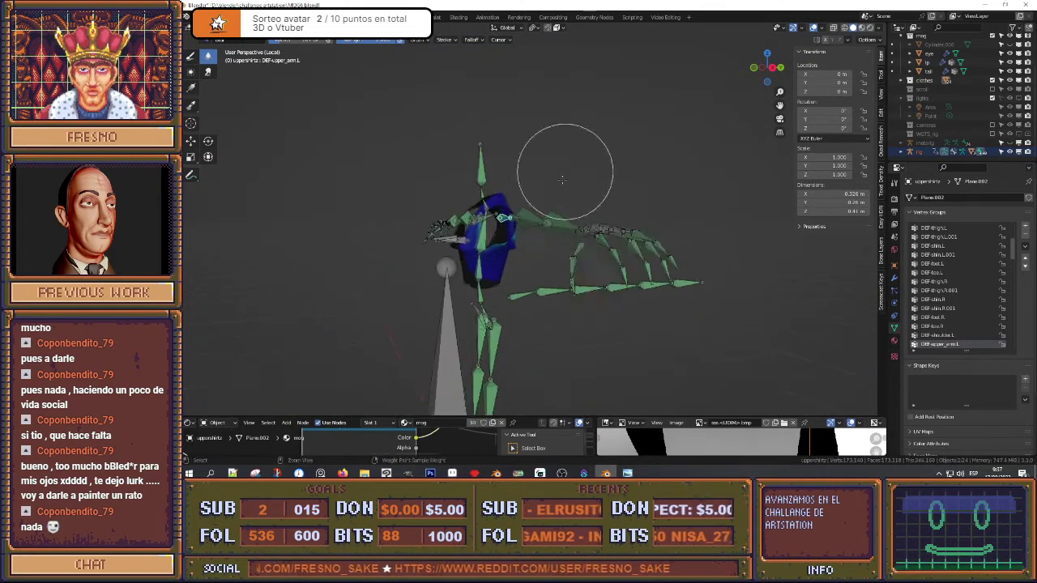
scroll(551, 213, "up", 9)
mouse_move(513, 220)
middle_mouse_down()
mouse_move(608, 166)
mouse_move(632, 186)
mouse_move(680, 197)
mouse_move(650, 247)
middle_mouse_up()
scroll(664, 219, "up", 2)
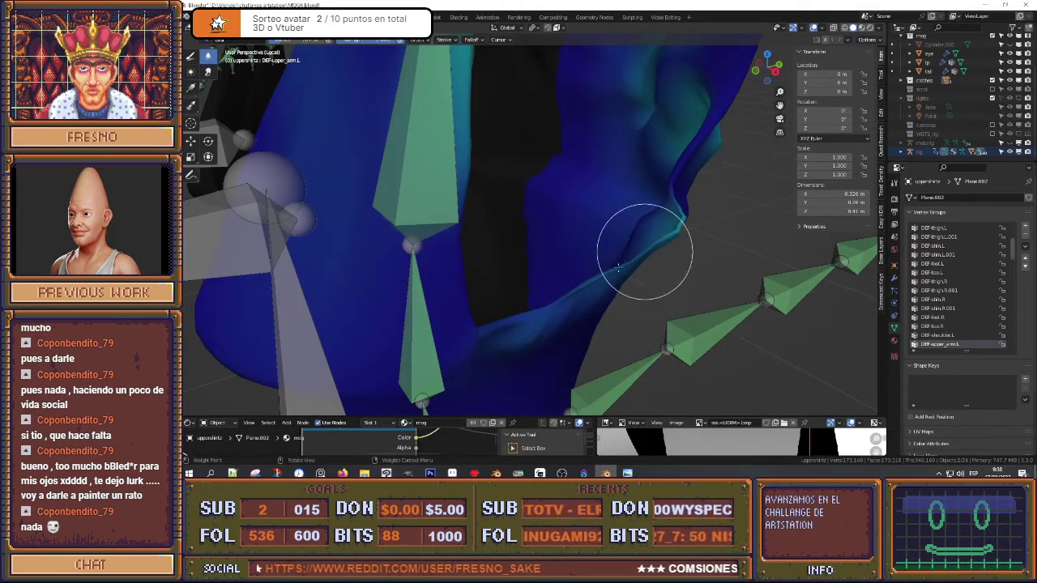
mouse_move(639, 231)
middle_mouse_down()
mouse_move(624, 239)
mouse_move(633, 225)
middle_mouse_up()
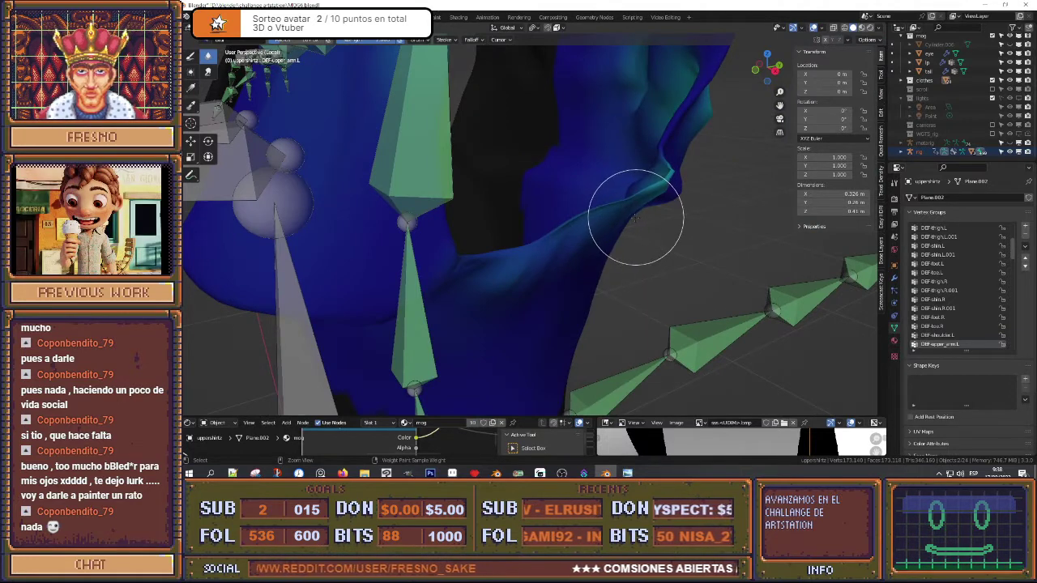
key("KP_Divide")
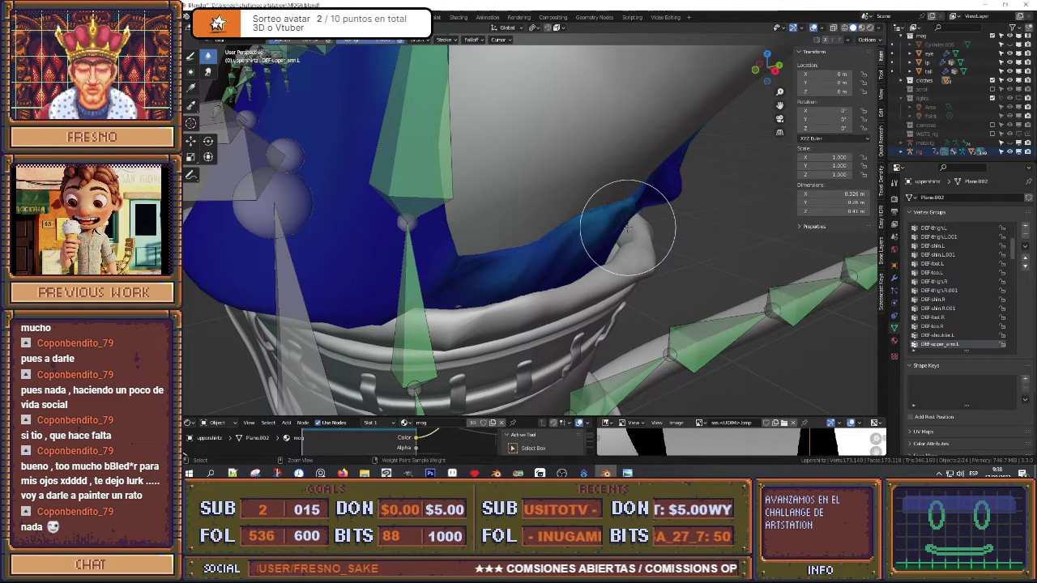
Step: From the front view, check the DEF-shoulder.R weights and make DEF-upper_arm.R the active bone
scroll(635, 131, "down", 5)
key("KP_1")
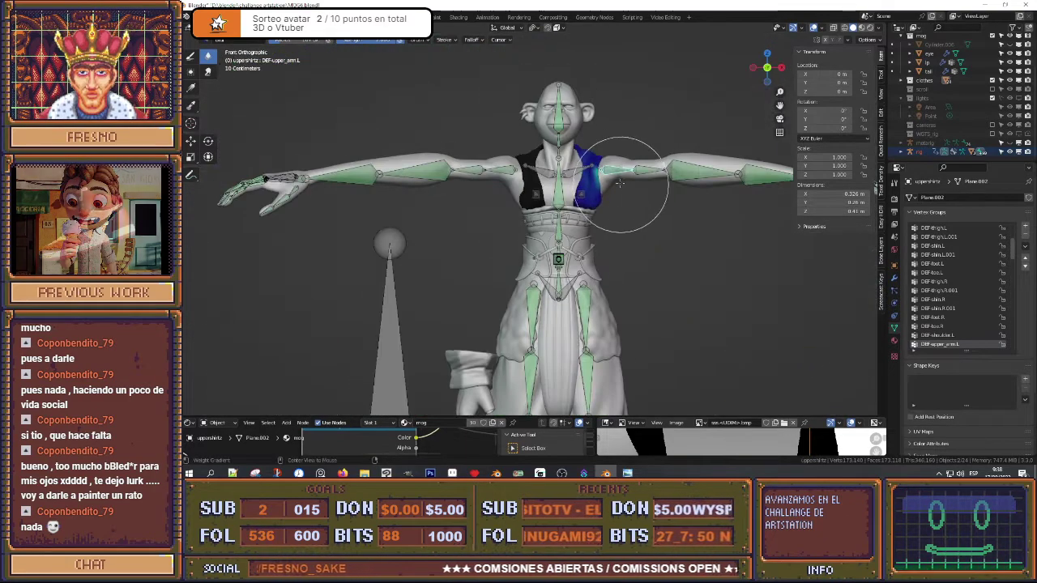
scroll(652, 184, "up", 4)
middle_click_drag(601, 157, 613, 219, "shift")
middle_click_drag(613, 219, 603, 174, "ctrl")
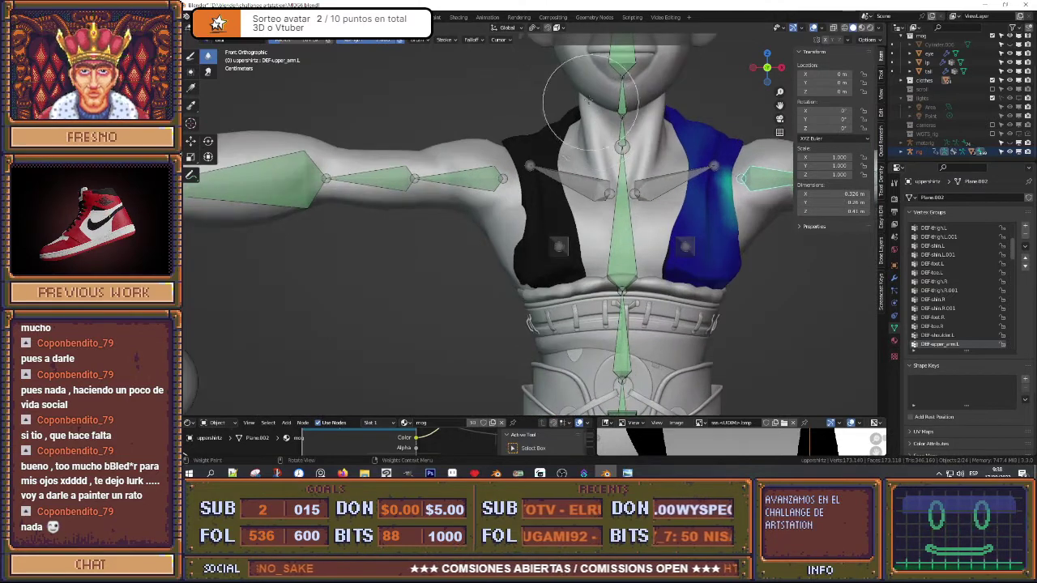
left_click(579, 184, "ctrl")
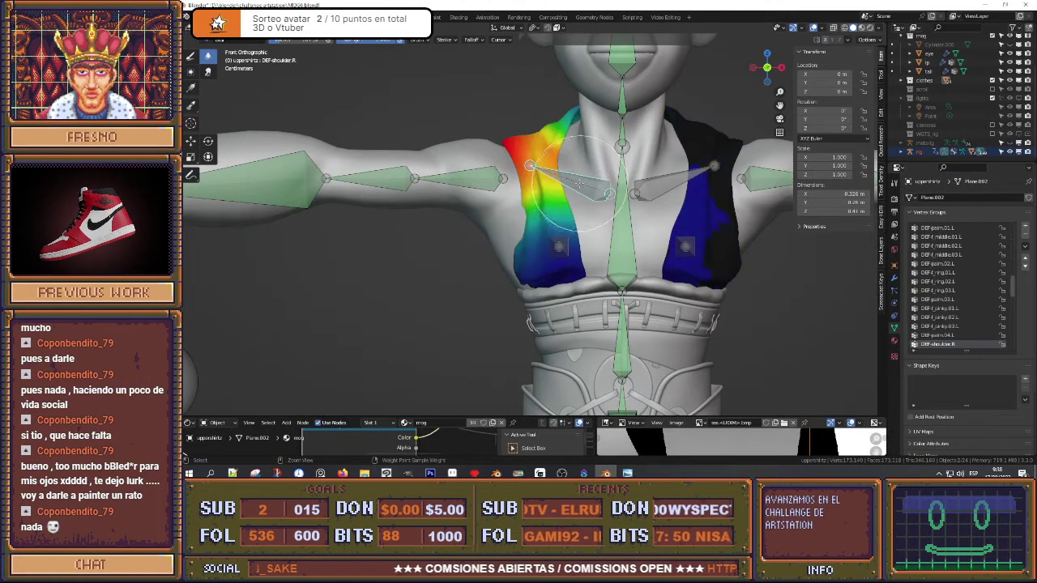
left_click(491, 181, "ctrl")
Step: Paint DEF-upper_arm.R weight onto the front edge of the vest's right armhole and beneath the right arm
scroll(541, 184, "up", 3)
middle_click_drag(543, 188, 574, 169, "shift")
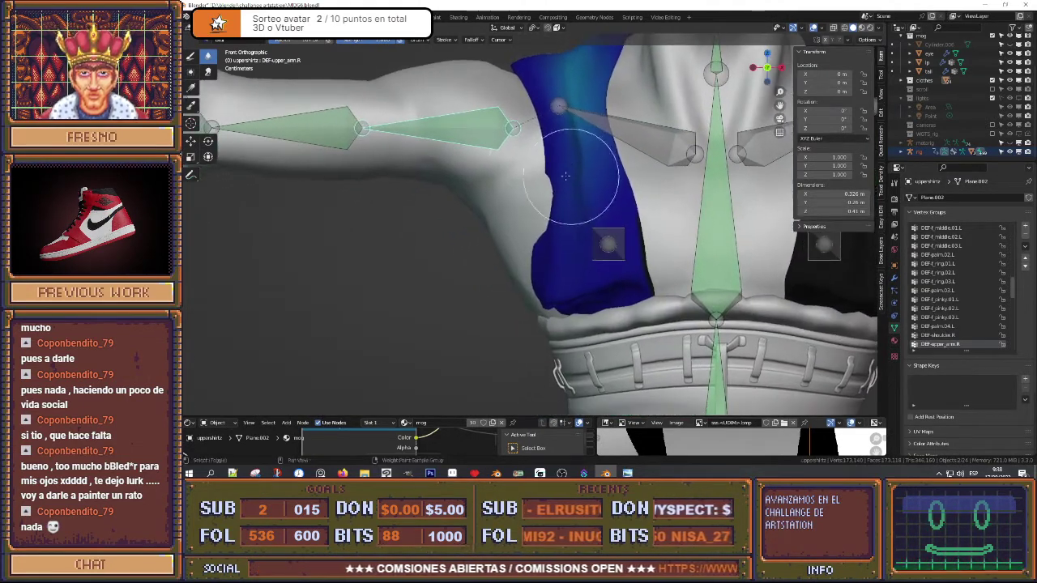
mouse_move(595, 241)
middle_mouse_down("ctrl")
mouse_move(591, 176)
mouse_move(601, 244)
middle_mouse_up("ctrl")
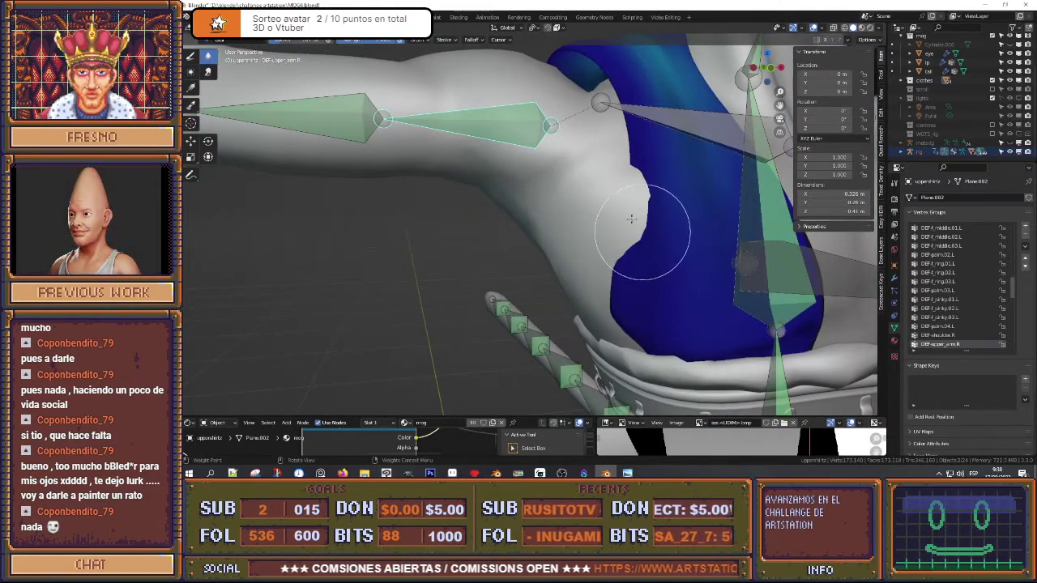
left_click(191, 55)
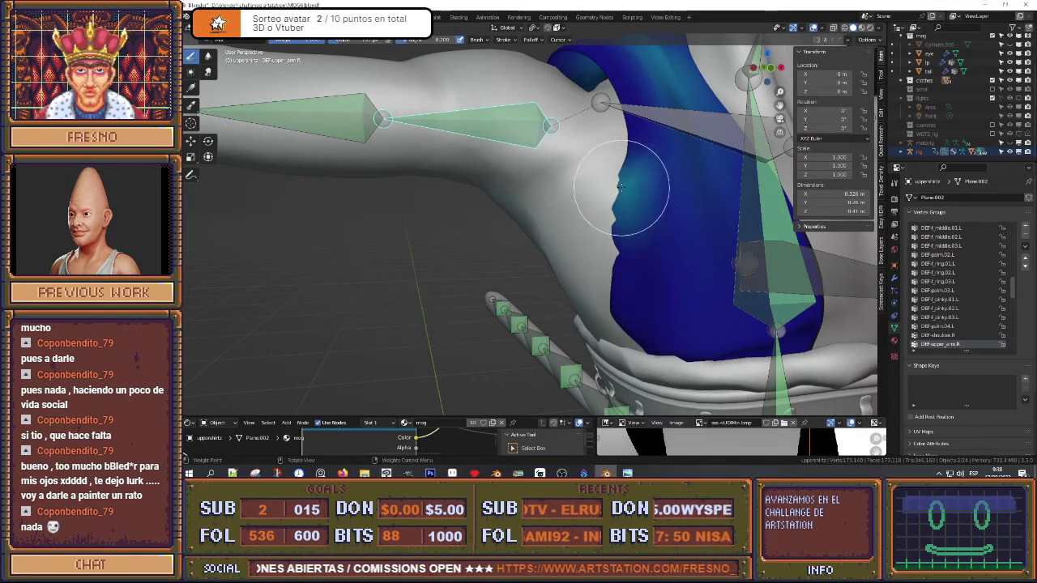
middle_click_drag(628, 185, 642, 264)
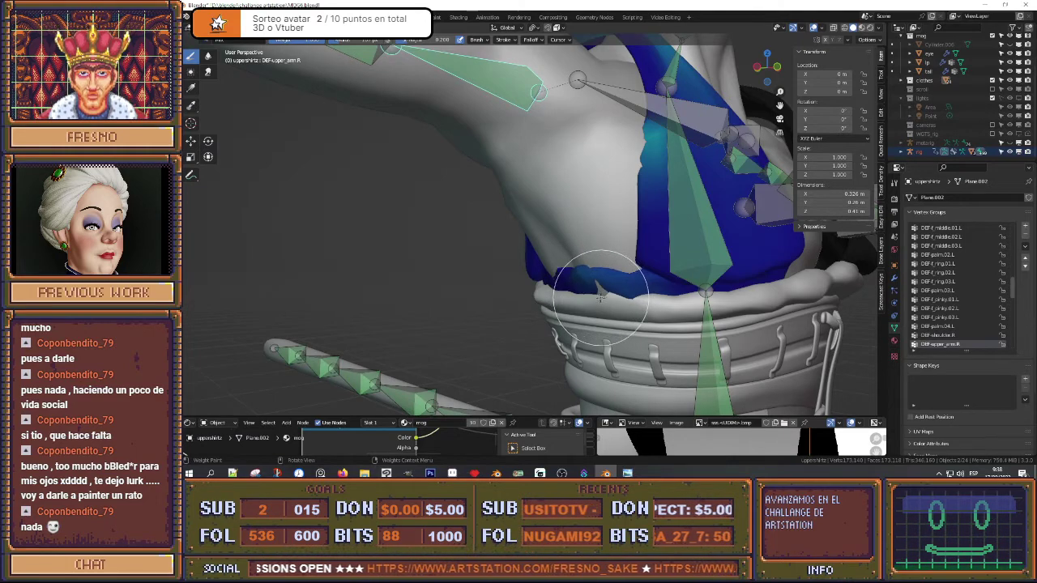
Step: Blur the DEF-upper_arm.R weights on the vest beneath the right arm
middle_click_drag(636, 272, 206, 116)
left_click(209, 55)
middle_click_drag(748, 268, 676, 293)
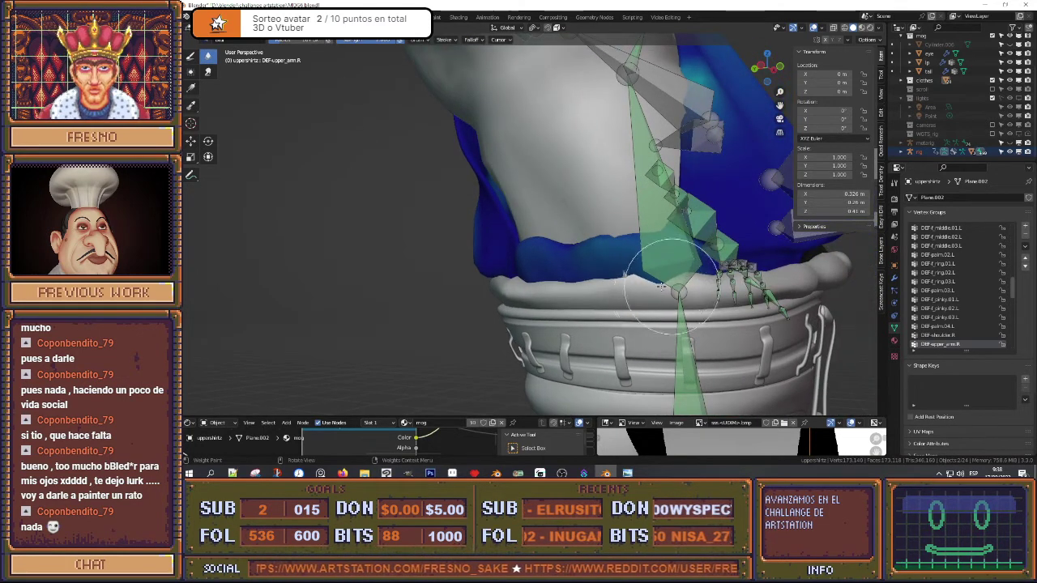
Step: Paint DEF-upper_arm.R weight along the whole bottom of the right armhole and blur it toward the back
left_click(191, 57)
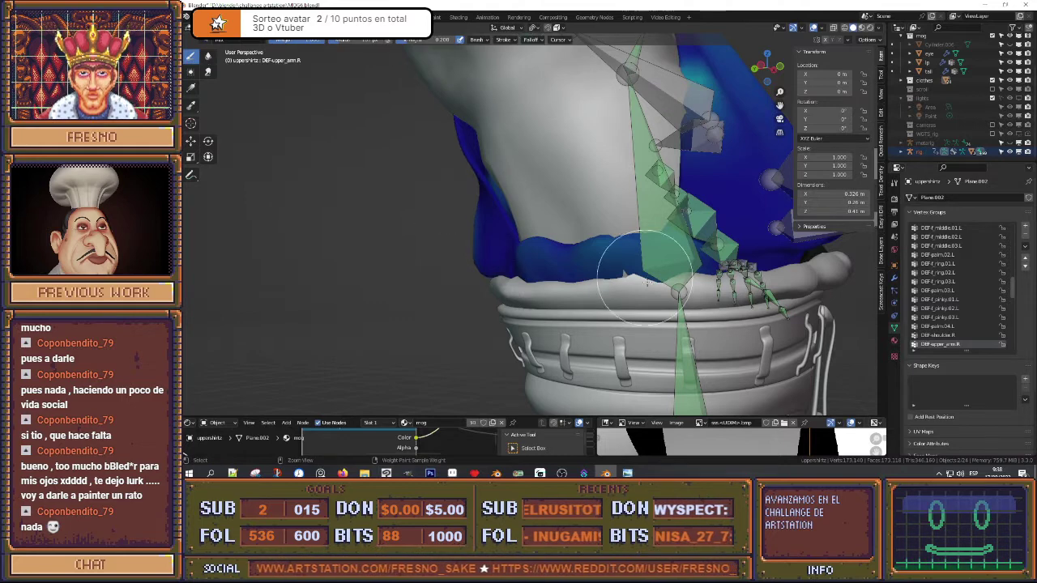
scroll(648, 253, "up", 1)
middle_click_drag(648, 234, 611, 232)
left_click(645, 274)
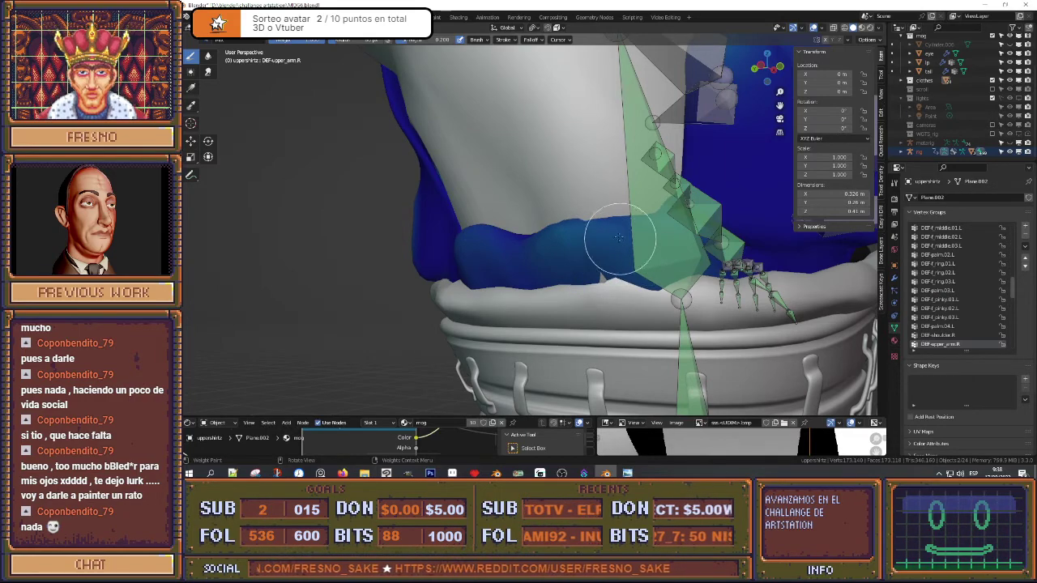
middle_click_drag(522, 235, 600, 251)
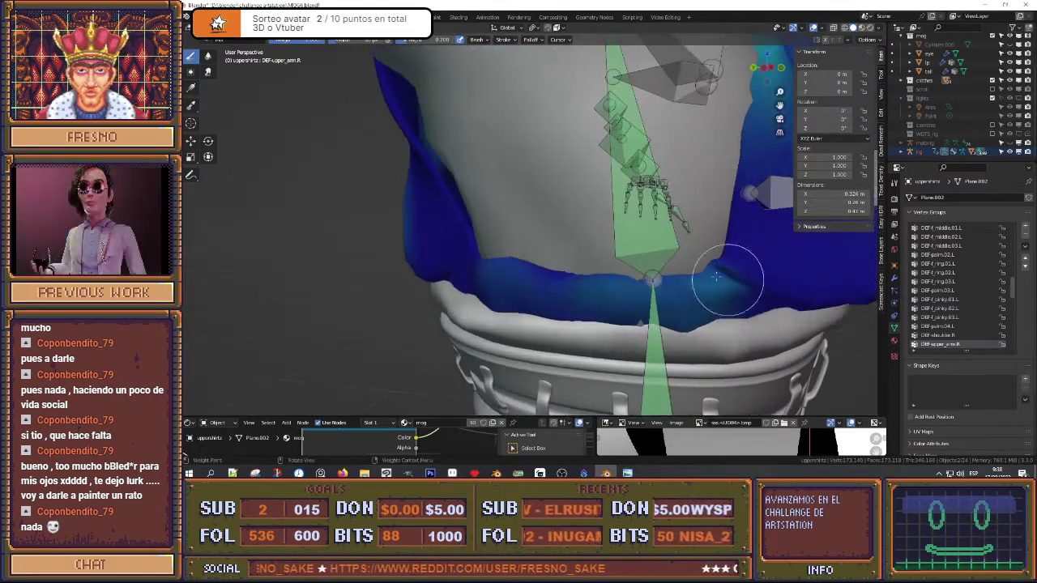
middle_click_drag(725, 273, 652, 264)
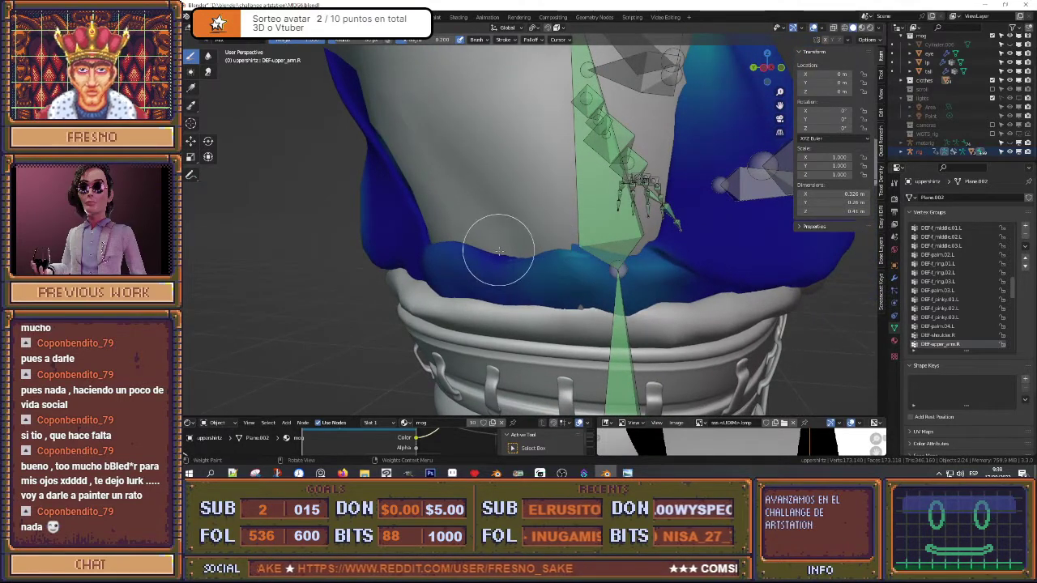
mouse_move(519, 254)
middle_mouse_down()
mouse_move(565, 274)
mouse_move(597, 248)
mouse_move(640, 269)
middle_mouse_up()
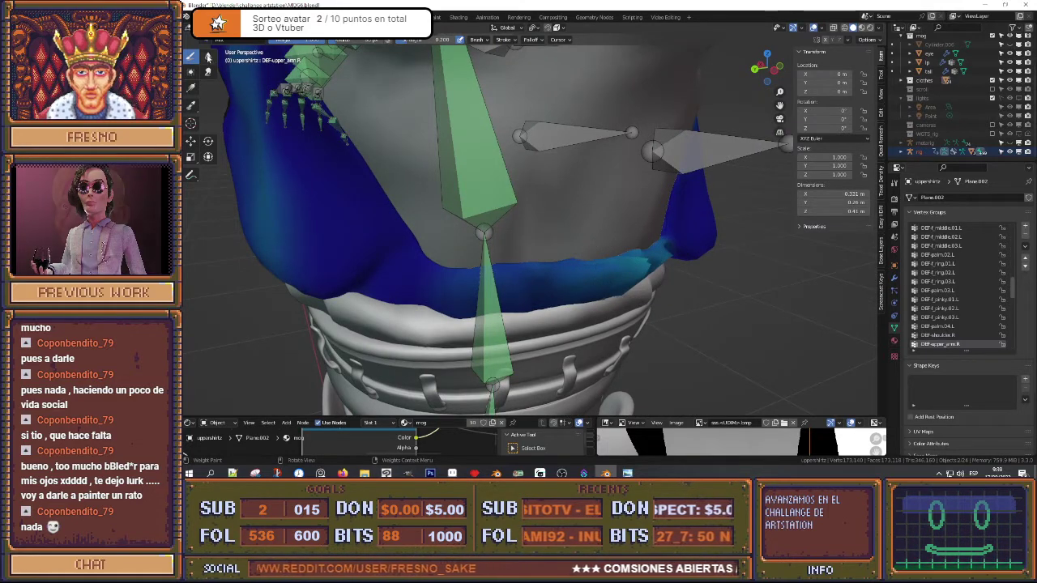
left_click(208, 56)
left_click_drag(669, 270, 653, 258)
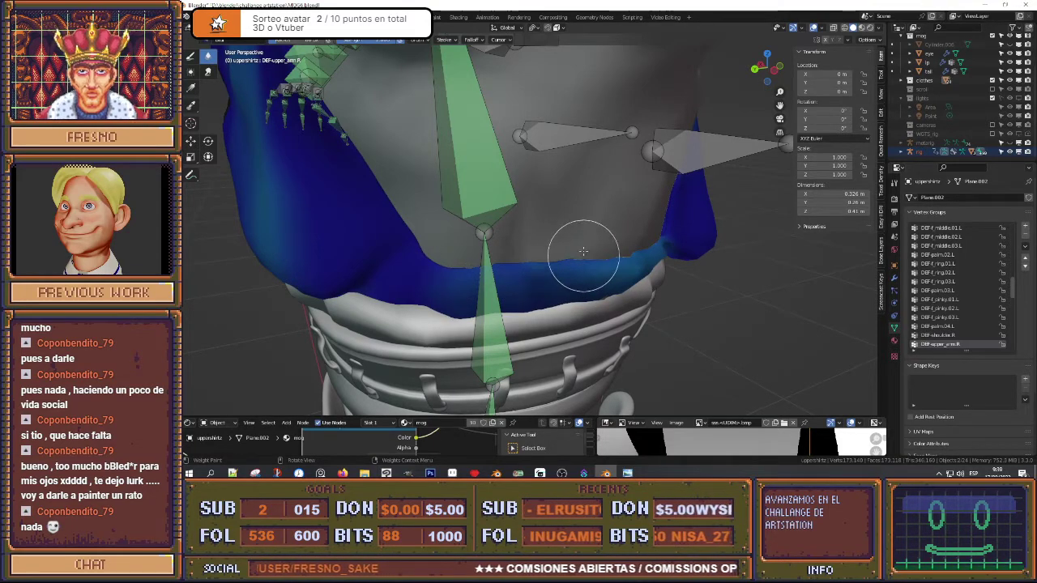
Step: Leave Weight Paint for Object Mode with the character seen from the front
scroll(592, 275, "down", 5)
mouse_move(601, 287)
middle_mouse_down()
mouse_move(494, 223)
mouse_move(526, 193)
mouse_move(583, 257)
mouse_move(544, 249)
mouse_move(565, 221)
mouse_move(577, 269)
mouse_move(628, 226)
middle_mouse_up()
scroll(580, 252, "up", 2)
middle_click_drag(645, 189, 637, 226, "ctrl")
key("Tab")
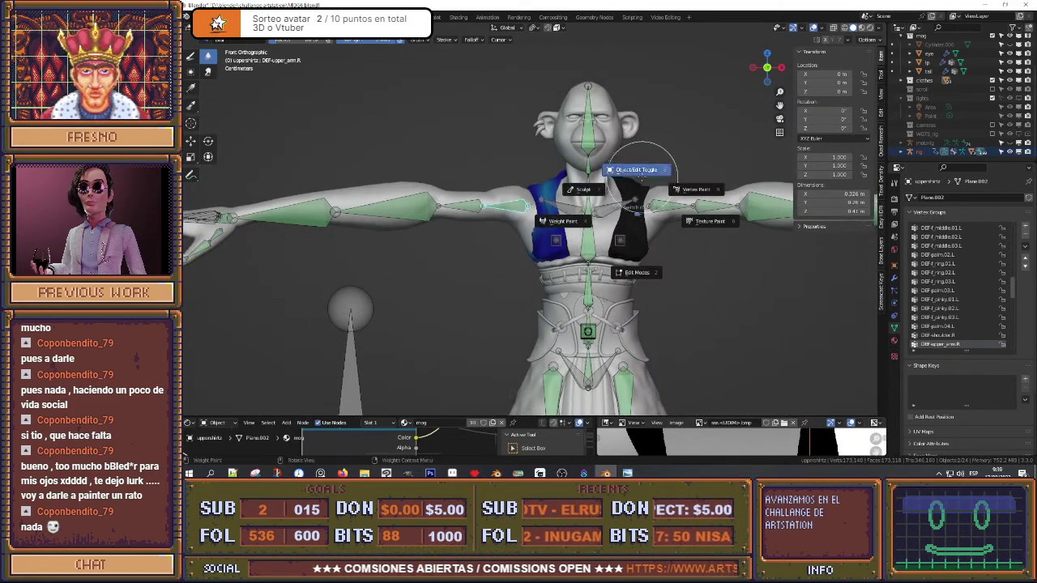
left_click(641, 169)
Step: Select the rolled waistband directly below the vest
middle_click_drag(630, 273, 605, 189, "shift")
scroll(607, 152, "up", 3, "shift")
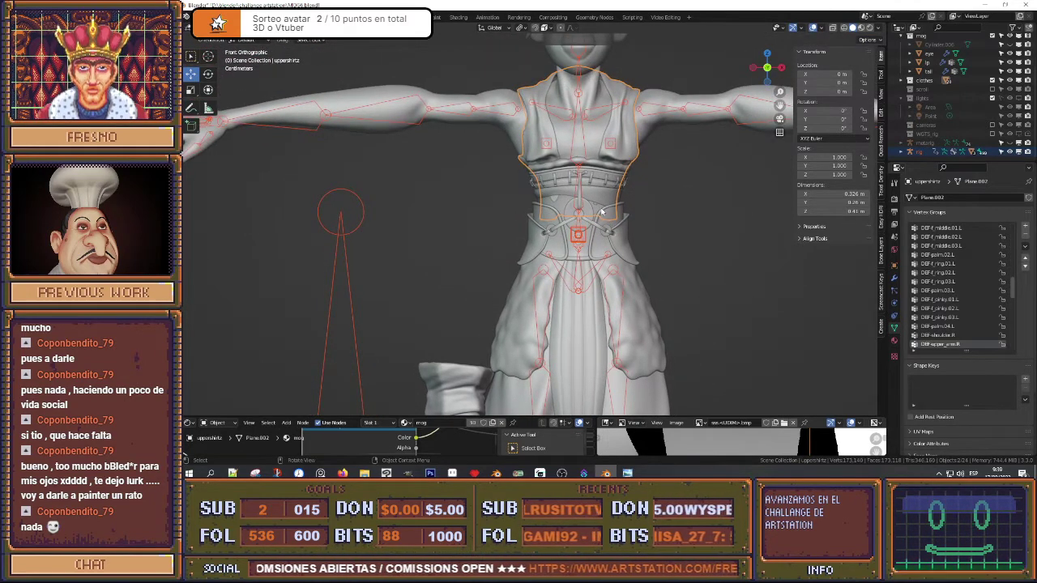
scroll(589, 188, "up", 4)
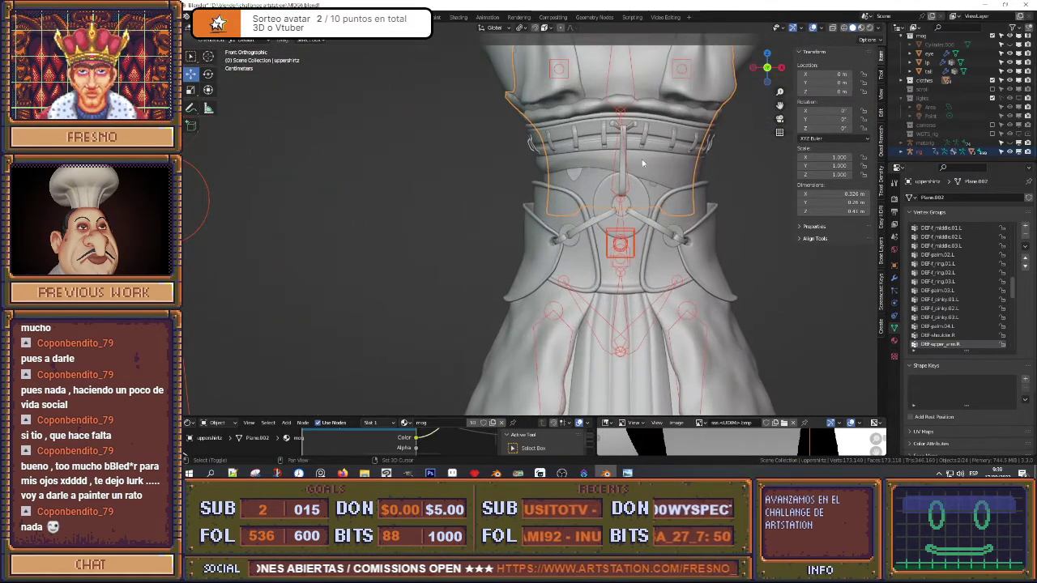
mouse_move(581, 239)
middle_mouse_down("shift")
mouse_move(586, 49)
mouse_move(575, 257)
middle_mouse_up("shift")
scroll(616, 191, "up", 2)
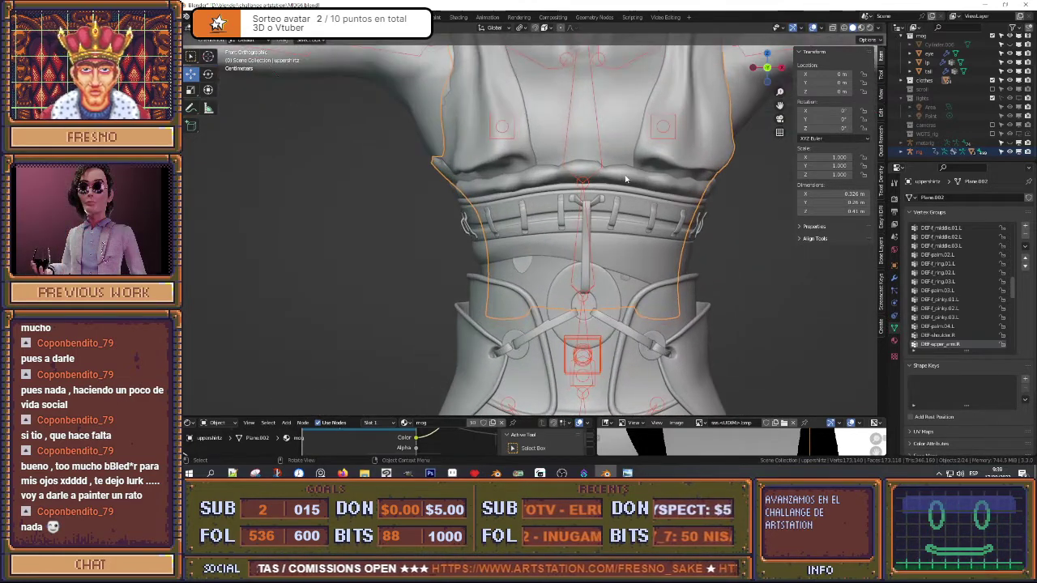
left_click(634, 182)
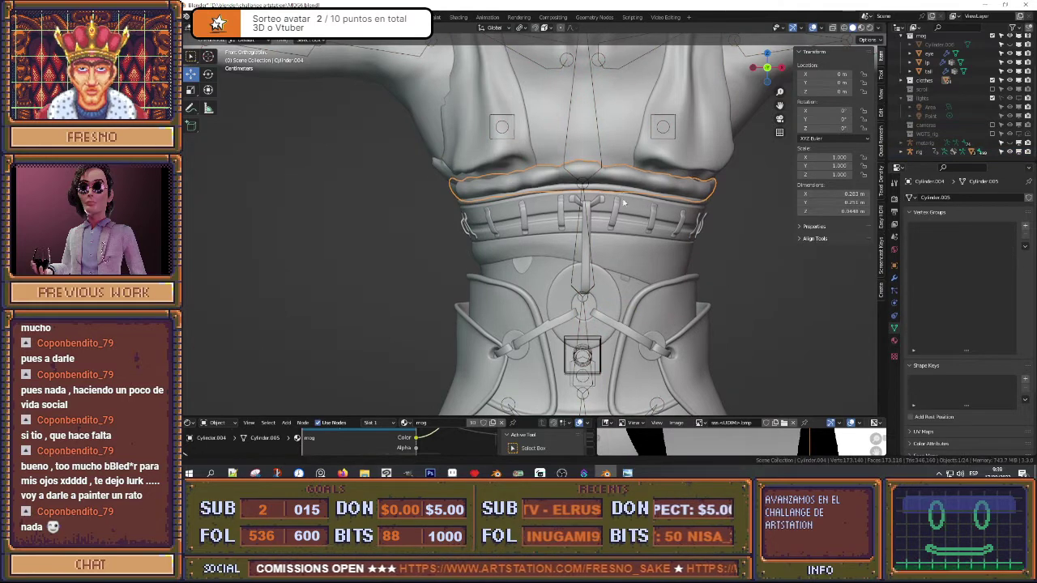
Step: Select the character rig and set its armature to Rest Position
middle_click_drag(625, 165, 624, 220)
left_click(670, 156)
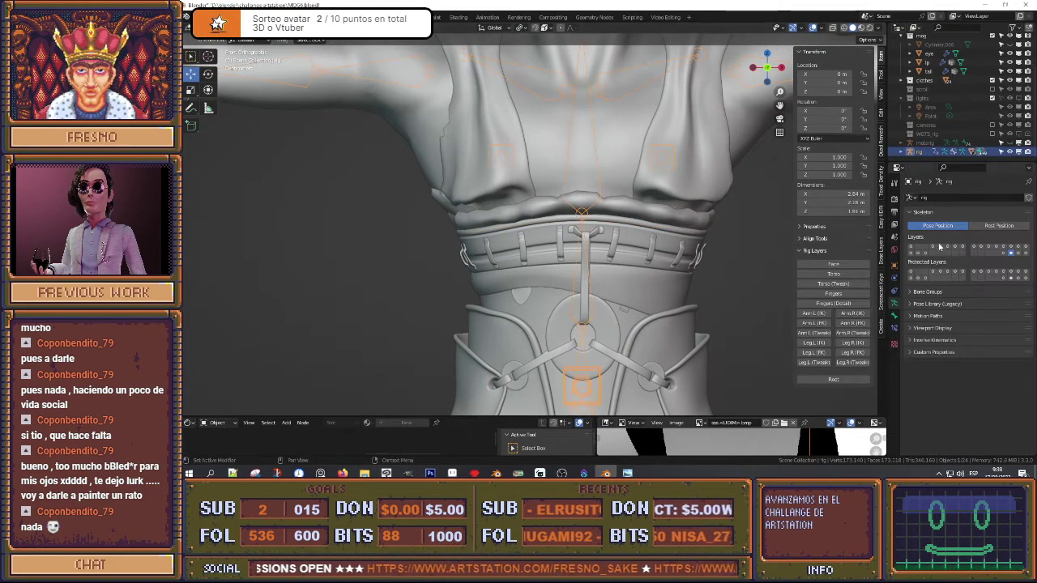
left_click(988, 226)
middle_click_drag(603, 180, 601, 213, "shift")
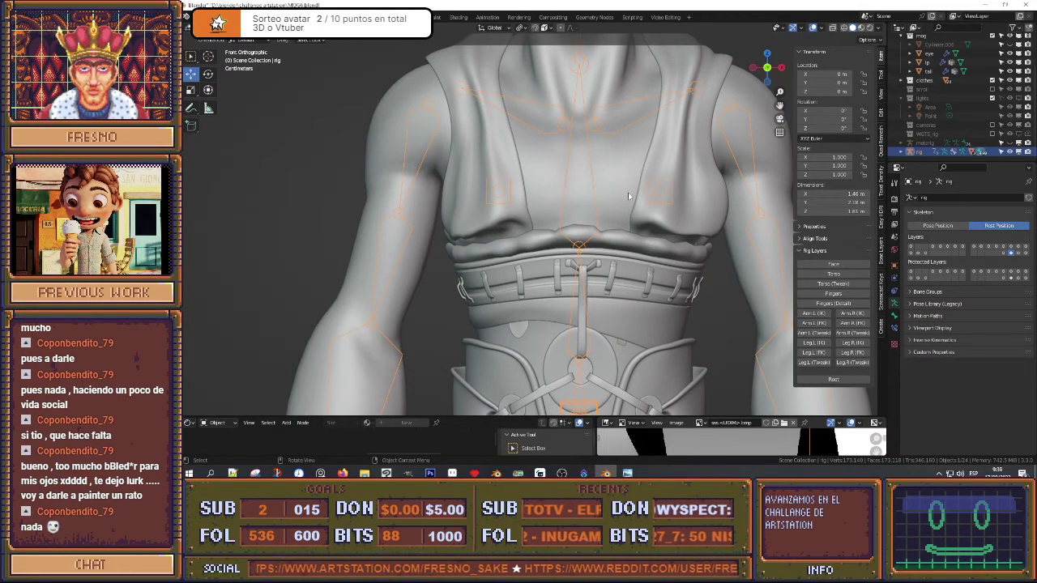
Step: Select the vest together with the rolled waistband below it, keeping the waistband as the active object
left_click(648, 247)
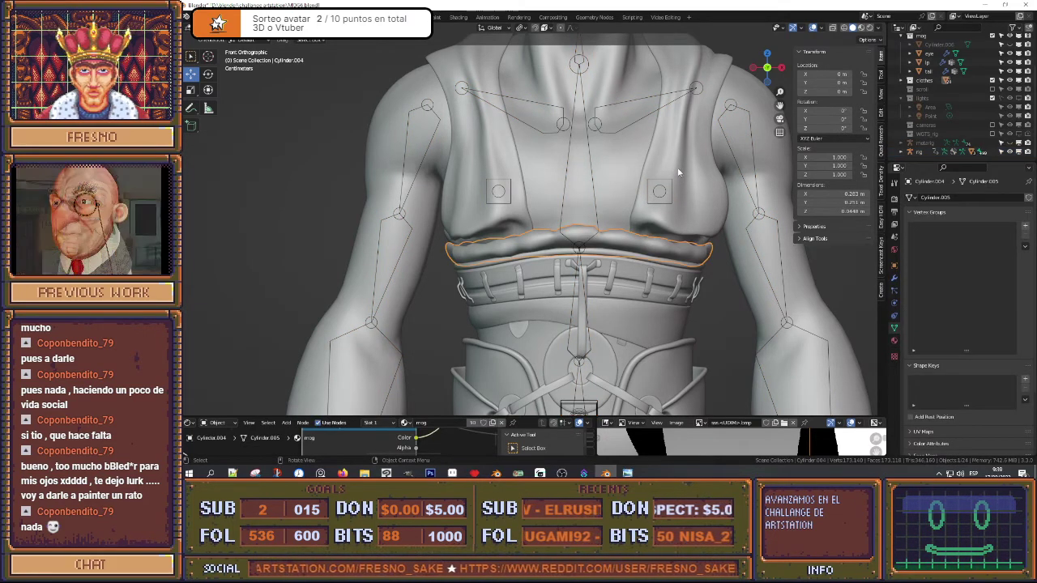
left_click(663, 242)
left_click(651, 251)
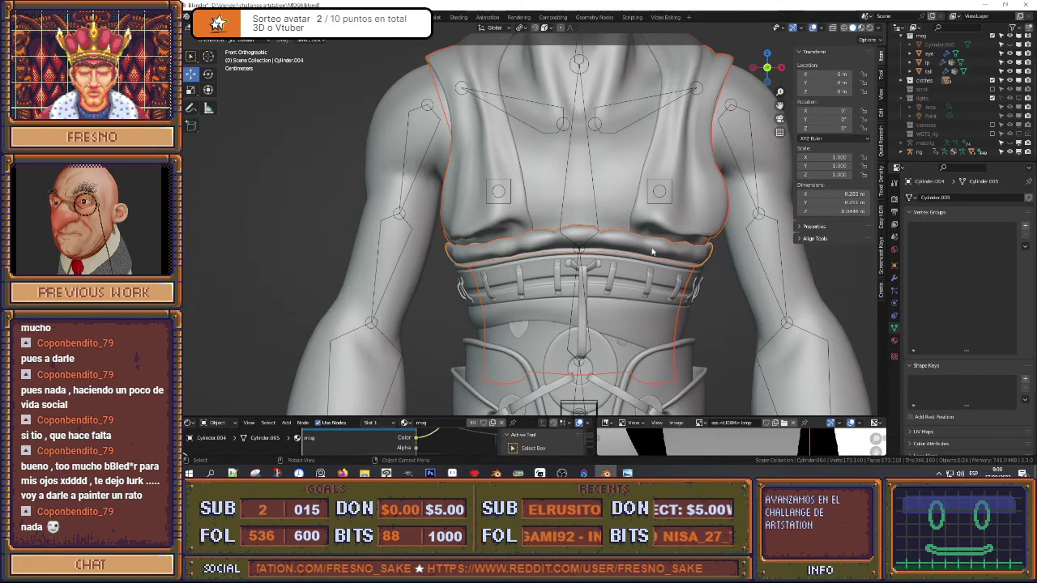
Step: Transfer the vest's vertex group weights to the rolled waistband in Weight Paint mode and return to Object Mode
key("ctrl+Tab")
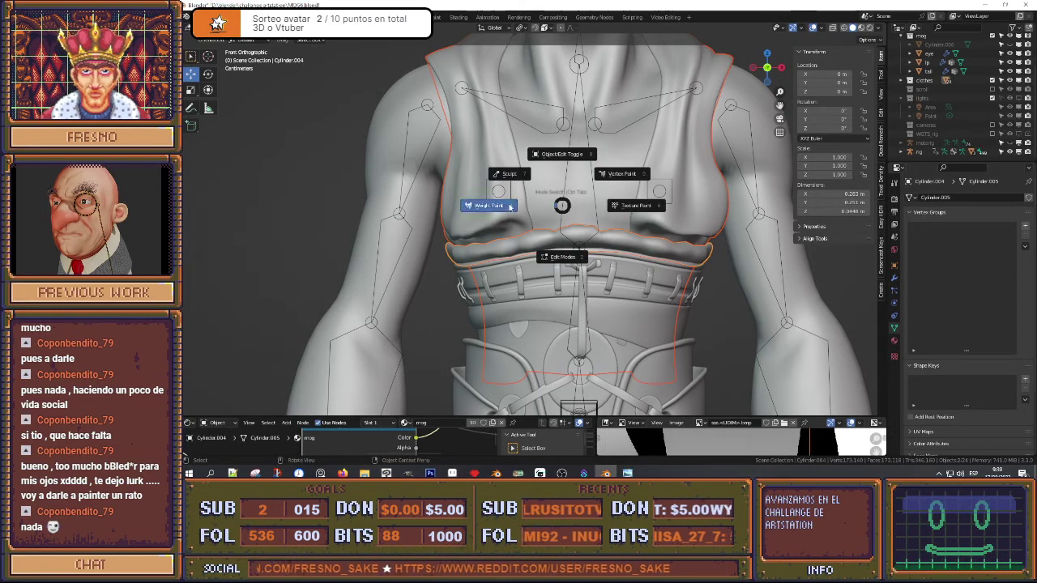
left_click(507, 174)
left_click(303, 39)
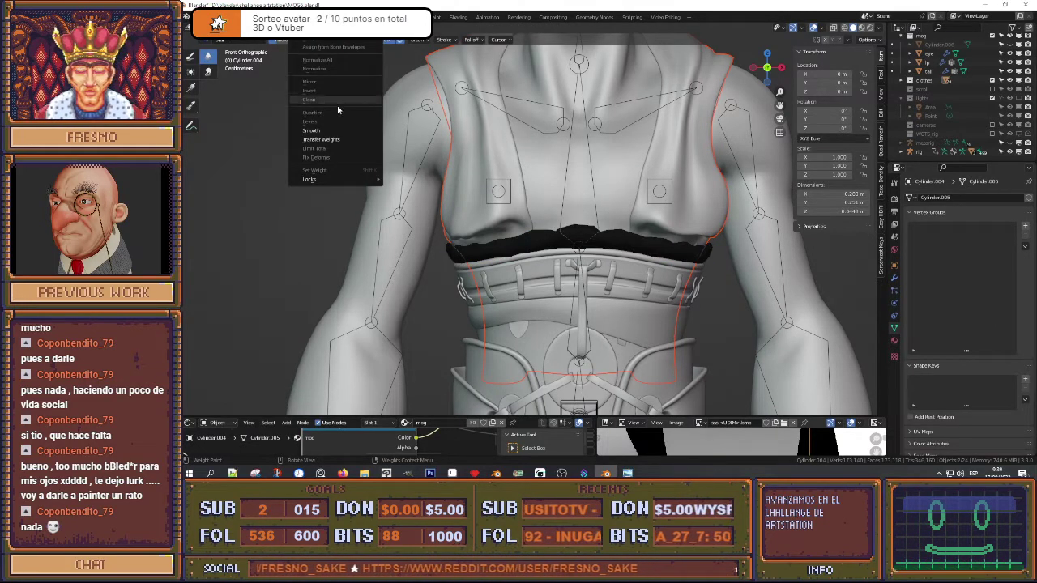
left_click(326, 141)
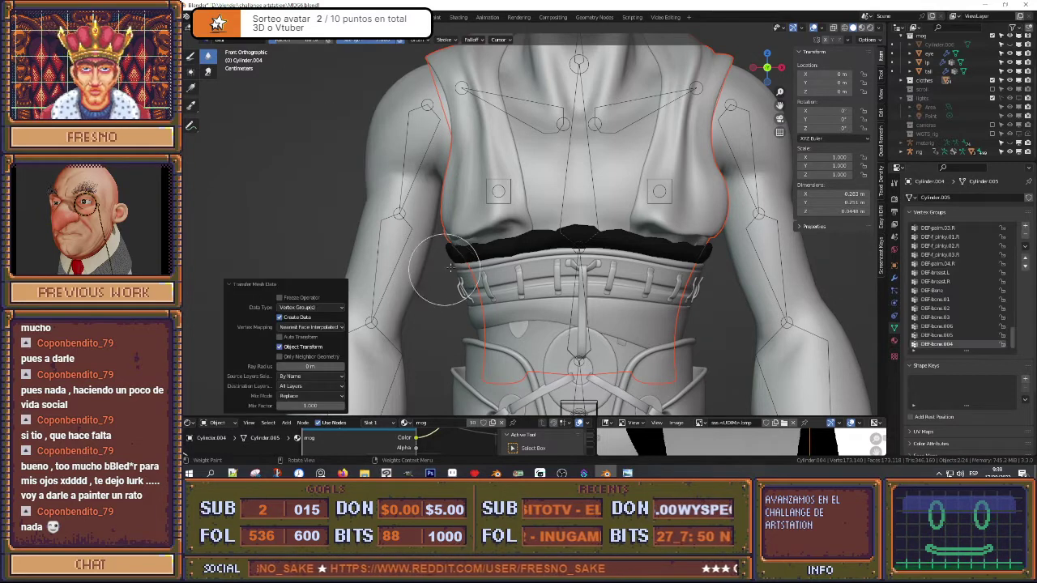
key("ctrl+Tab")
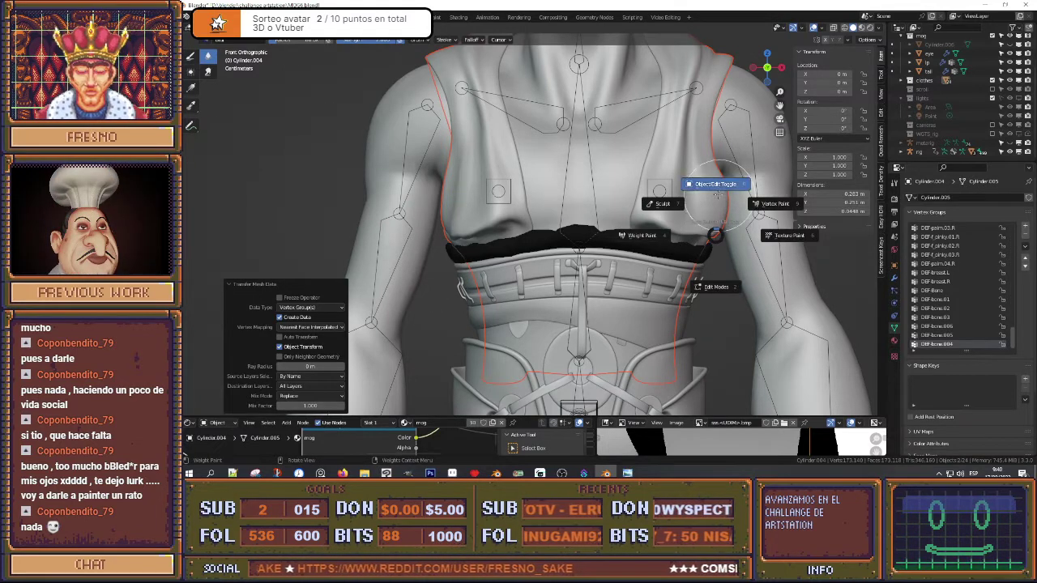
left_click(718, 180)
Step: Add an Armature modifier to the rolled waistband with the character rig as its object
left_click(895, 279)
left_click(944, 217)
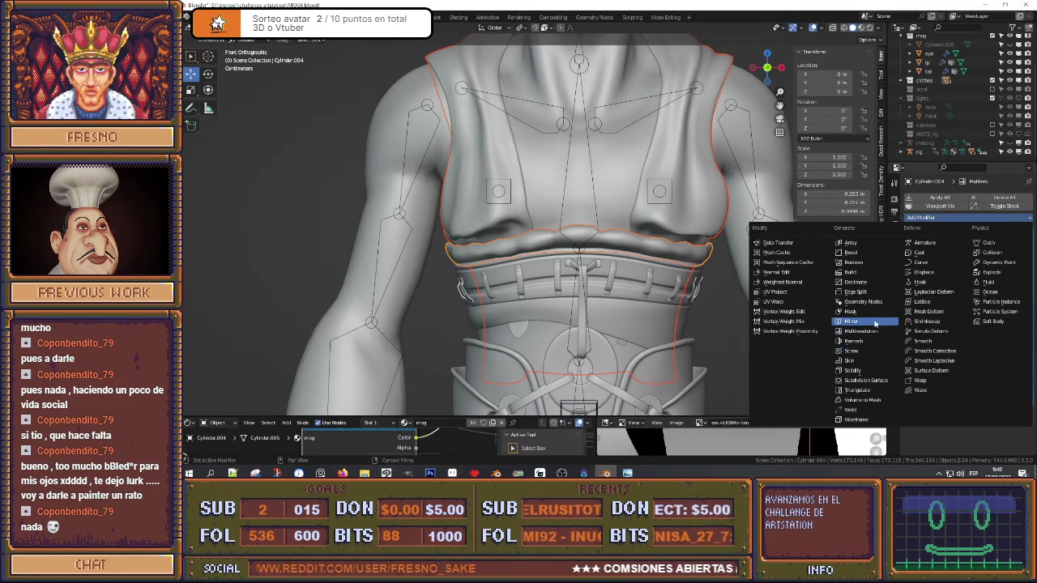
left_click(924, 243)
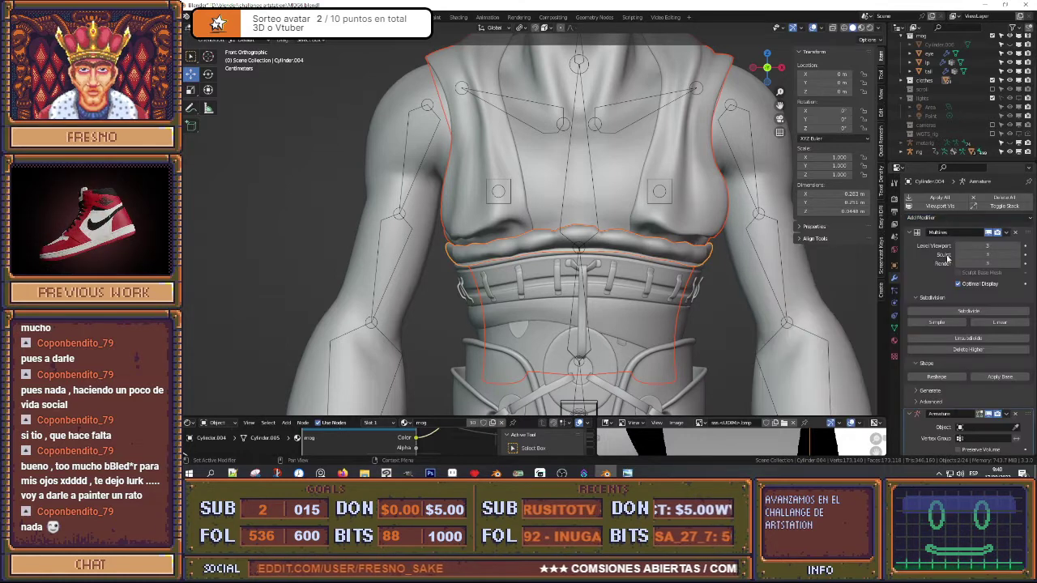
scroll(964, 305, "down", 2)
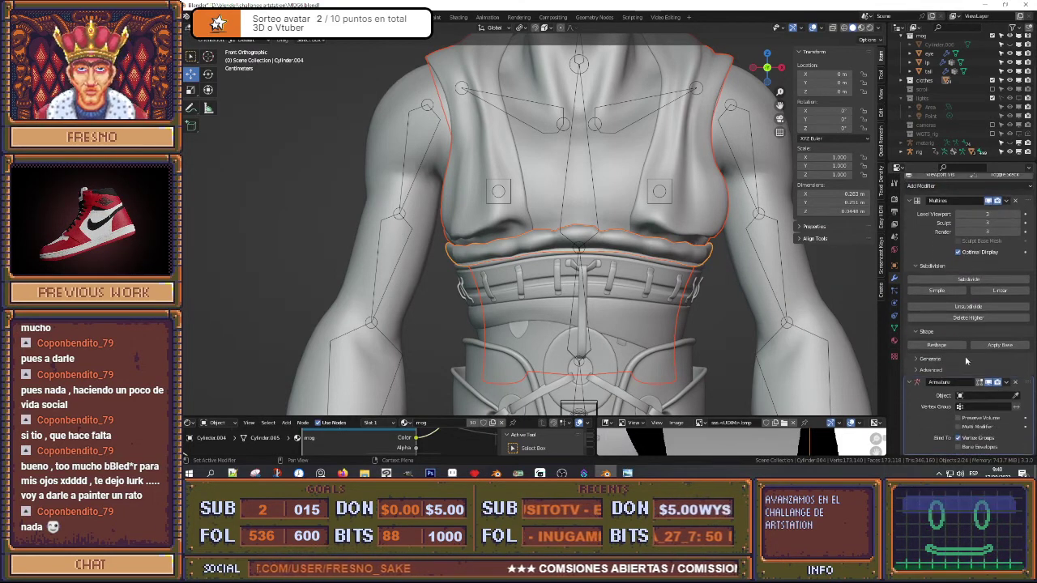
left_click(975, 397)
left_click(972, 311)
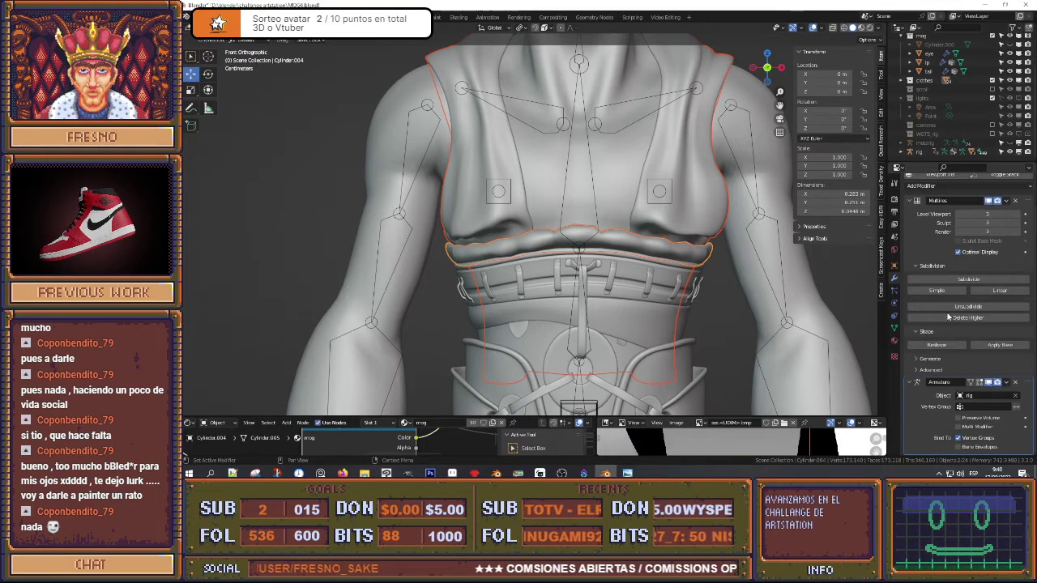
Step: Select the character rig and set its armature to Pose Position to check the waistband's deformation
left_click(662, 201)
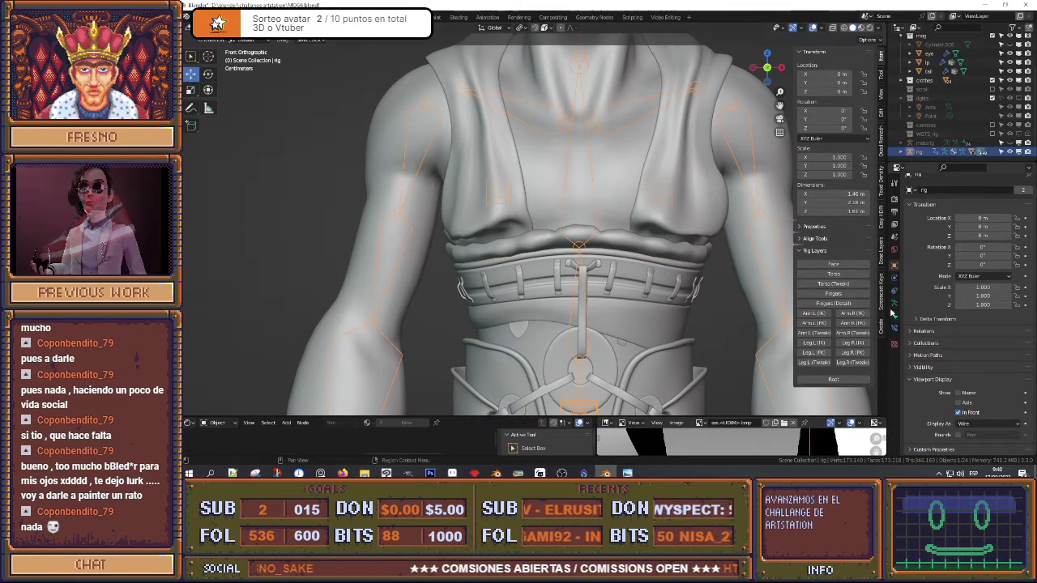
left_click(895, 303)
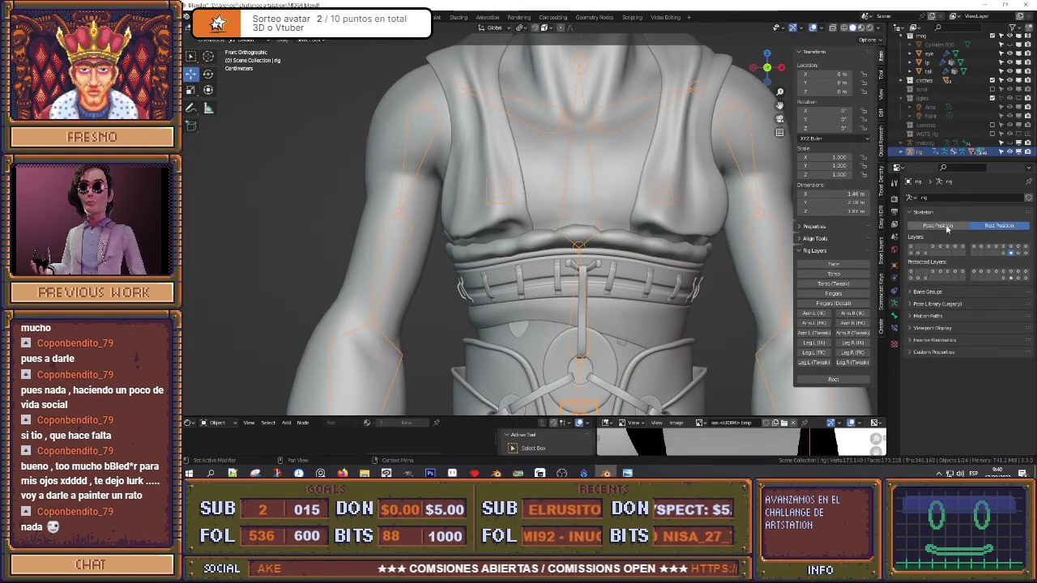
left_click(940, 226)
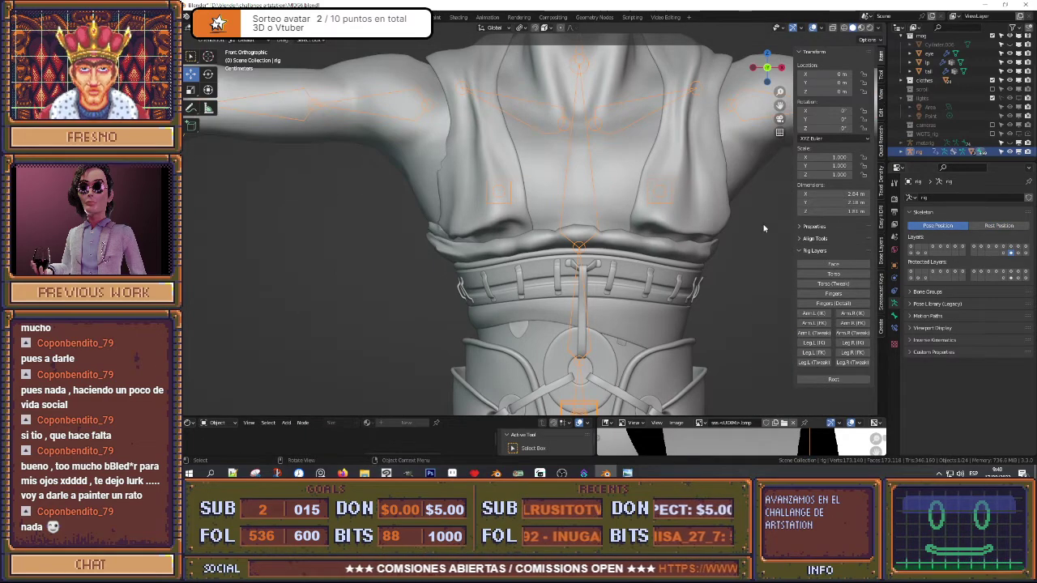
middle_click_drag(635, 227, 681, 209)
middle_click_drag(566, 233, 632, 147)
Step: Select the character's body together with the plain wrap band directly below the laced belt, keeping the band as the active object
left_click(650, 261)
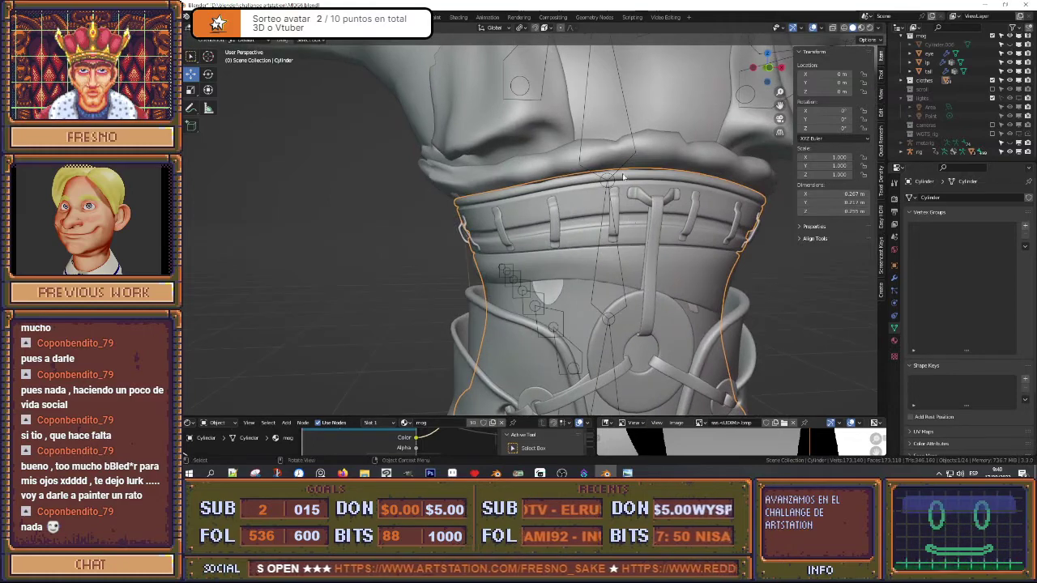
middle_click_drag(638, 185, 628, 184)
left_click(657, 296)
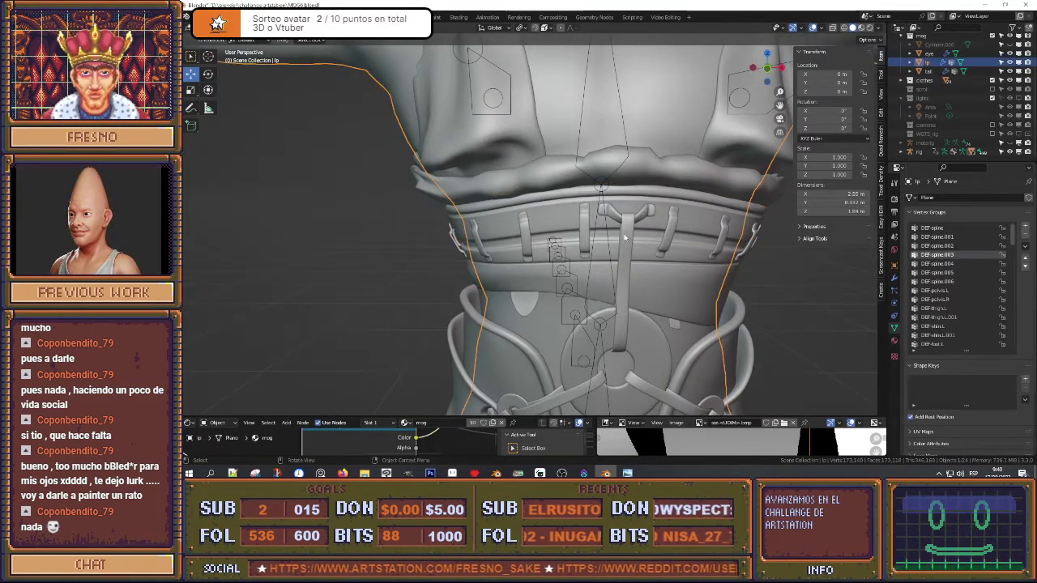
left_click(666, 293)
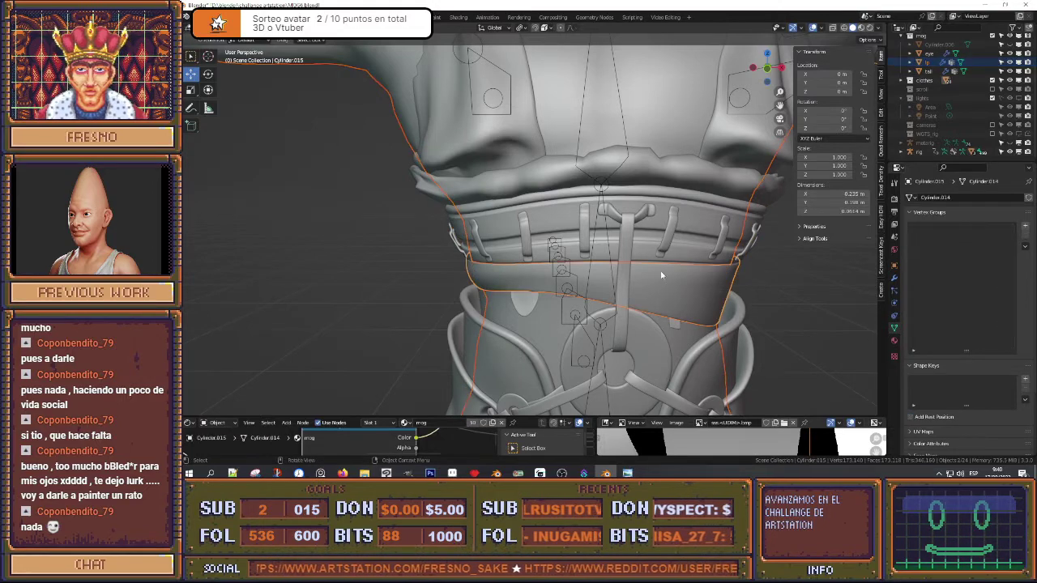